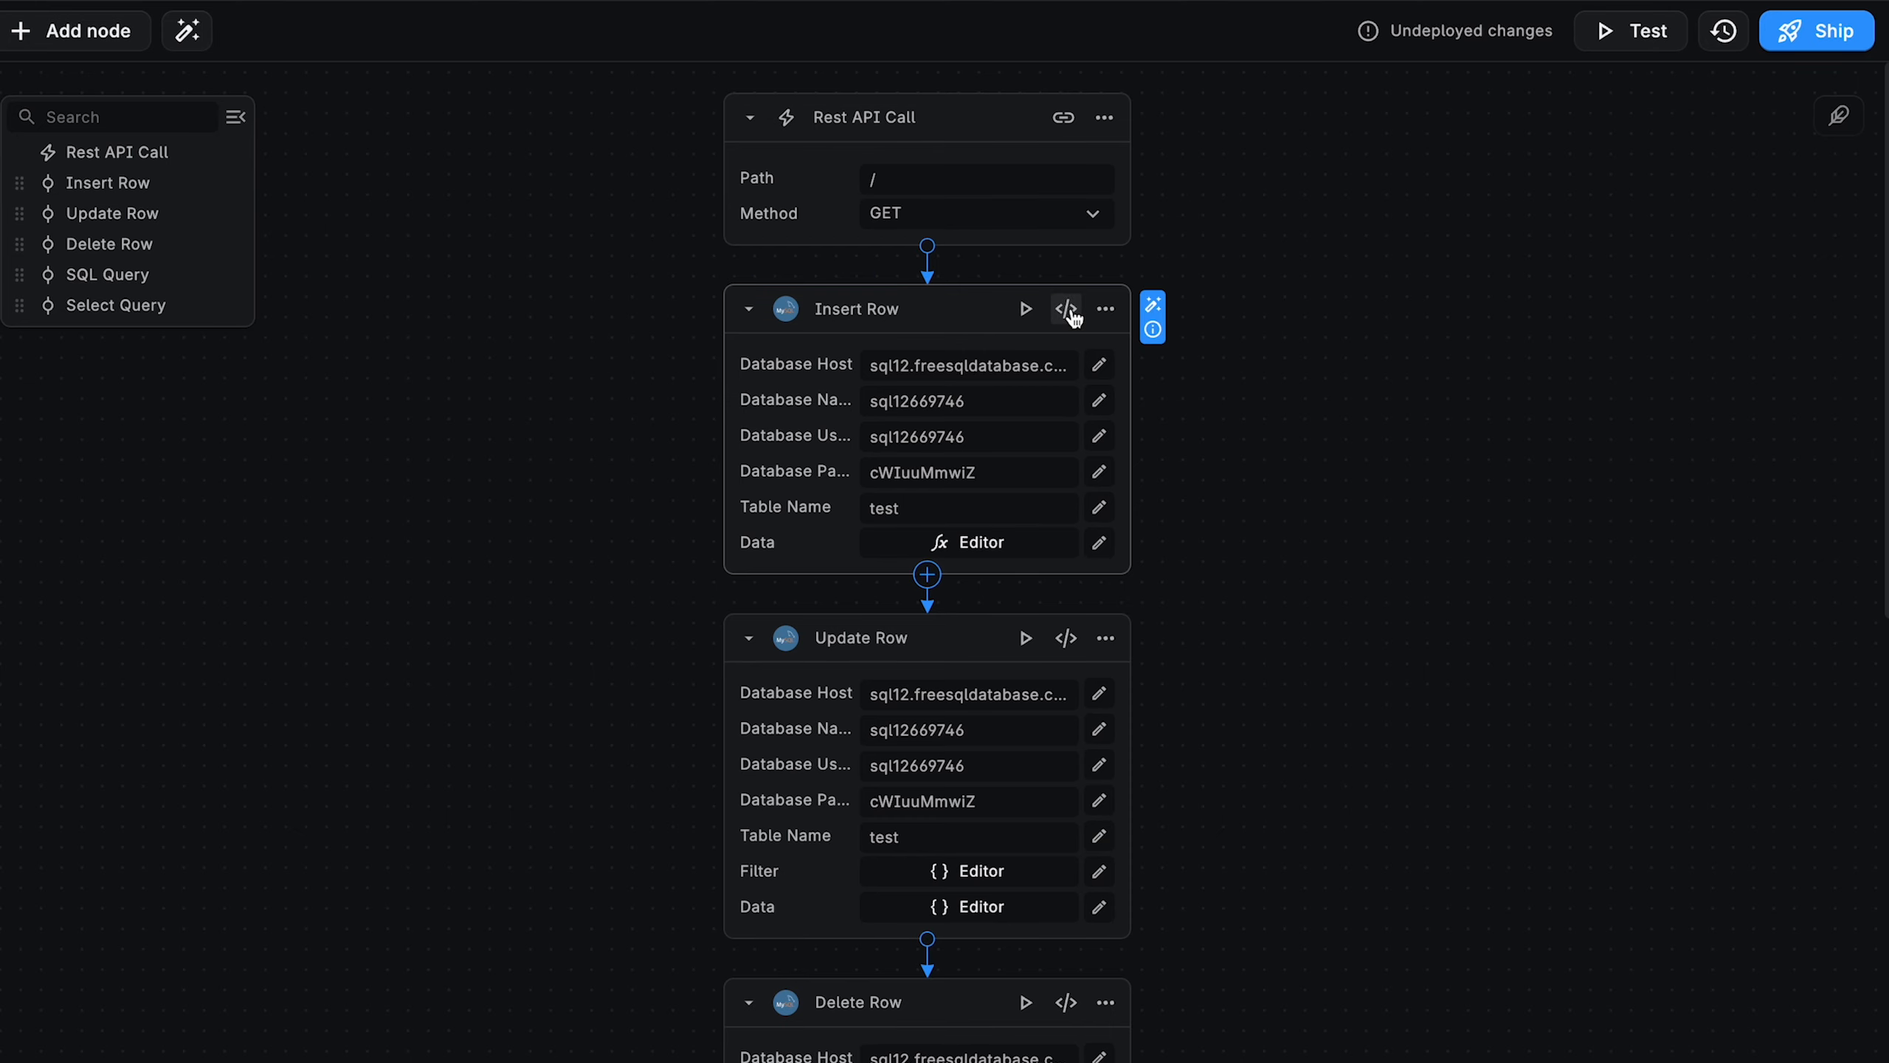
# Step: Set the Insert Row node's data to id 5, breed "Shiba Inu" and origin "Japan"
pyautogui.click(1065, 308)
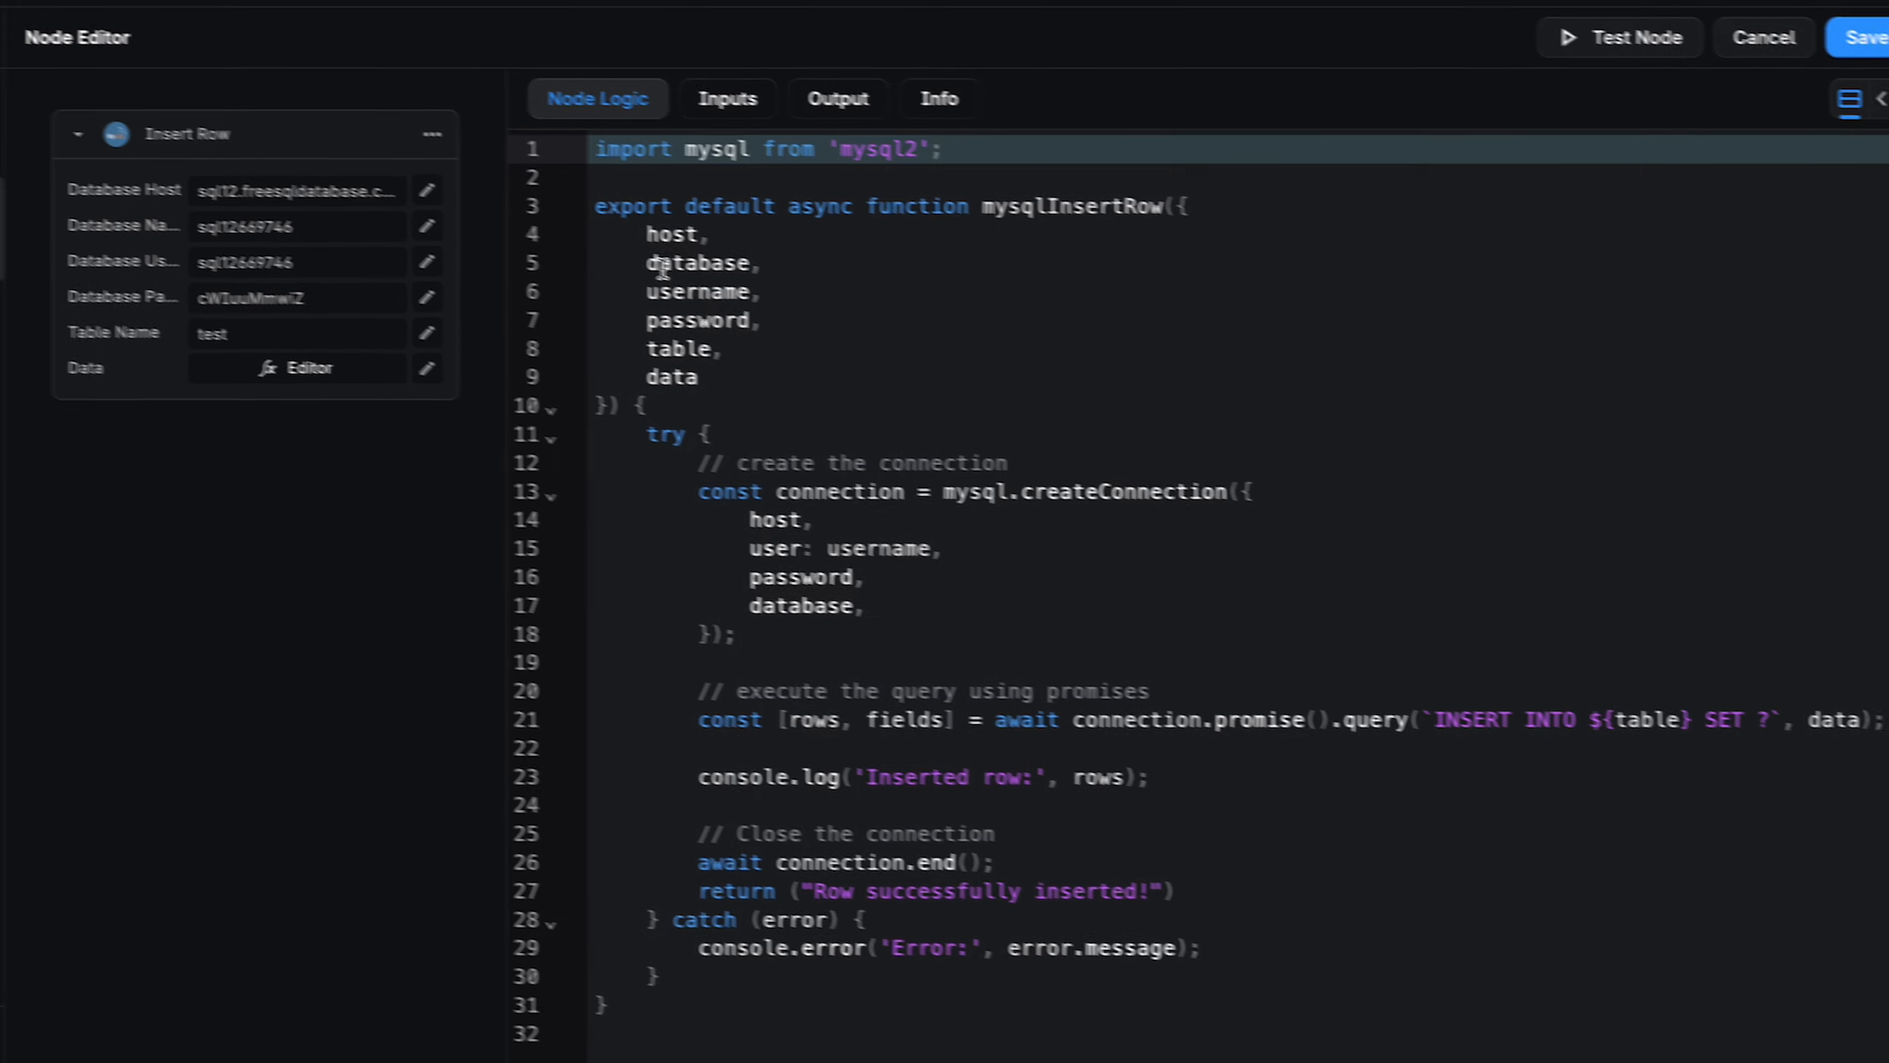
pyautogui.click(595, 415)
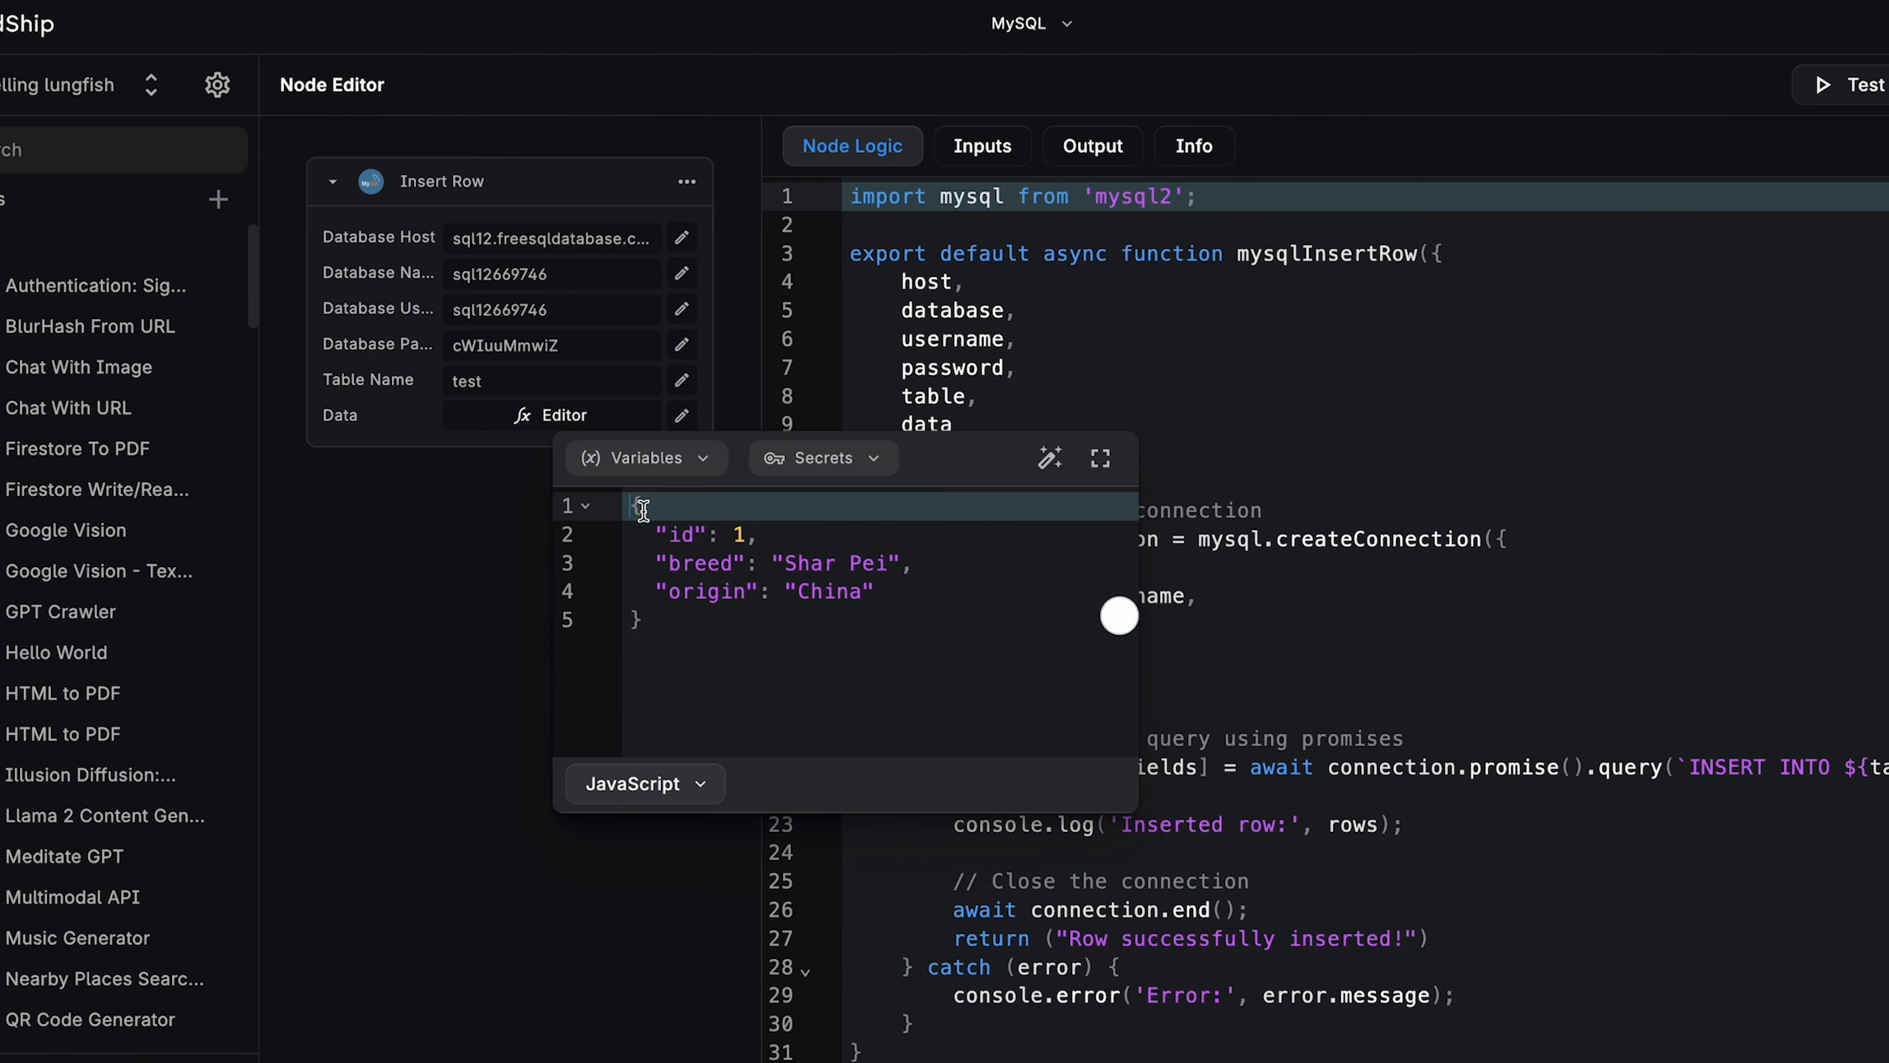
pyautogui.doubleClick(739, 534)
pyautogui.press('BackSpace')
pyautogui.write('5')
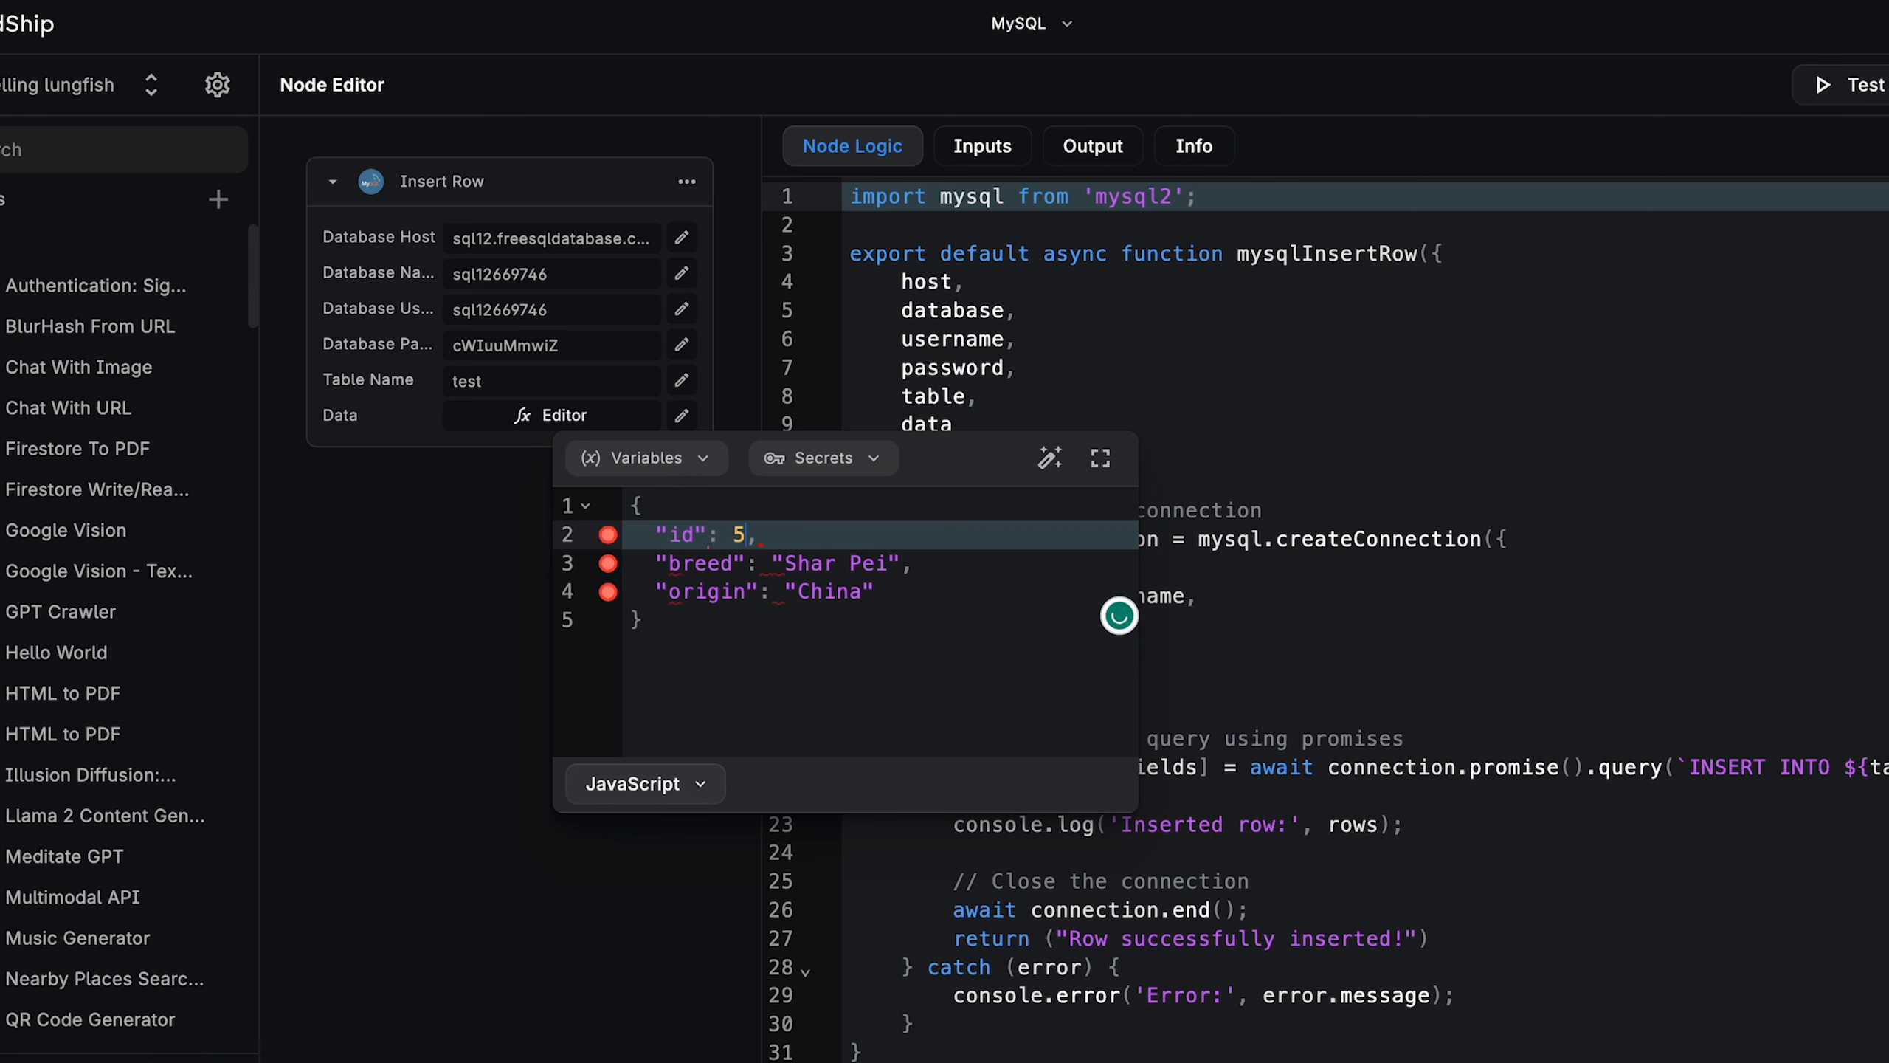
pyautogui.click(887, 566)
pyautogui.write('Shiba Inu')
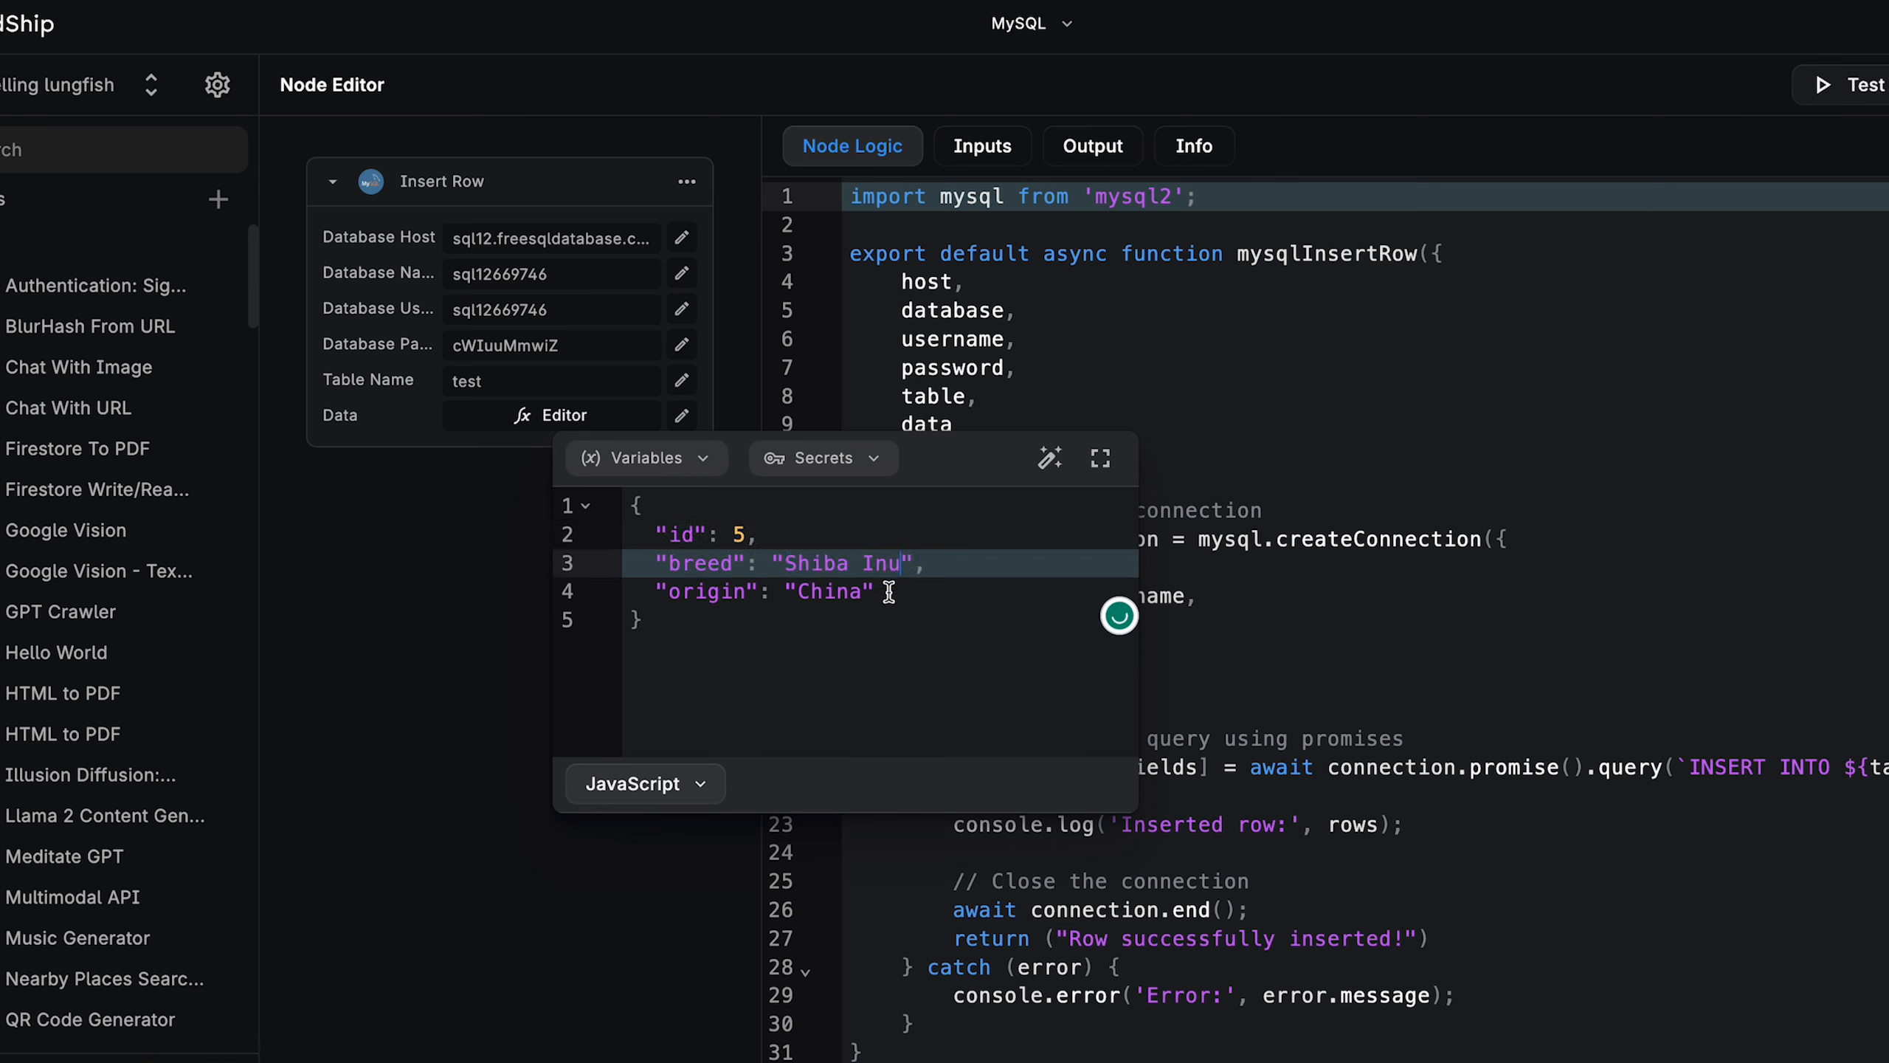
pyautogui.doubleClick(833, 593)
pyautogui.write('Japan')
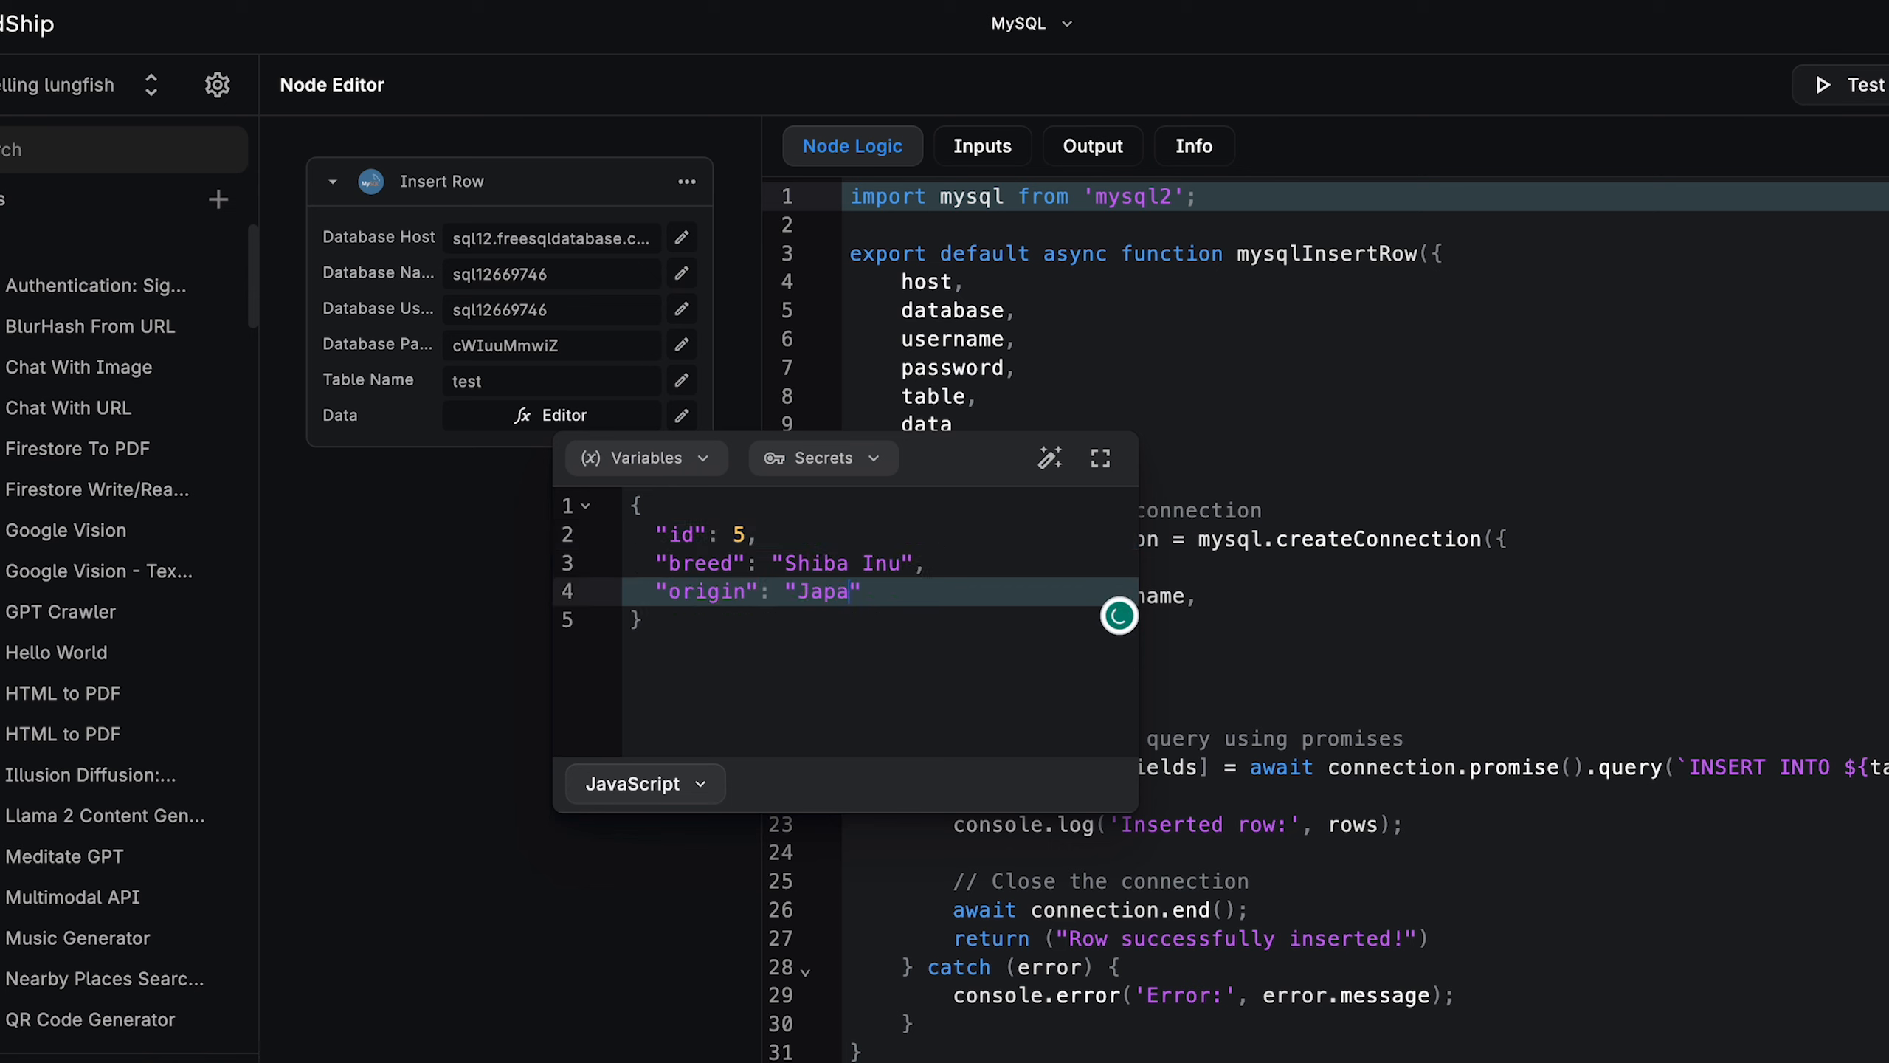
pyautogui.click(1412, 400)
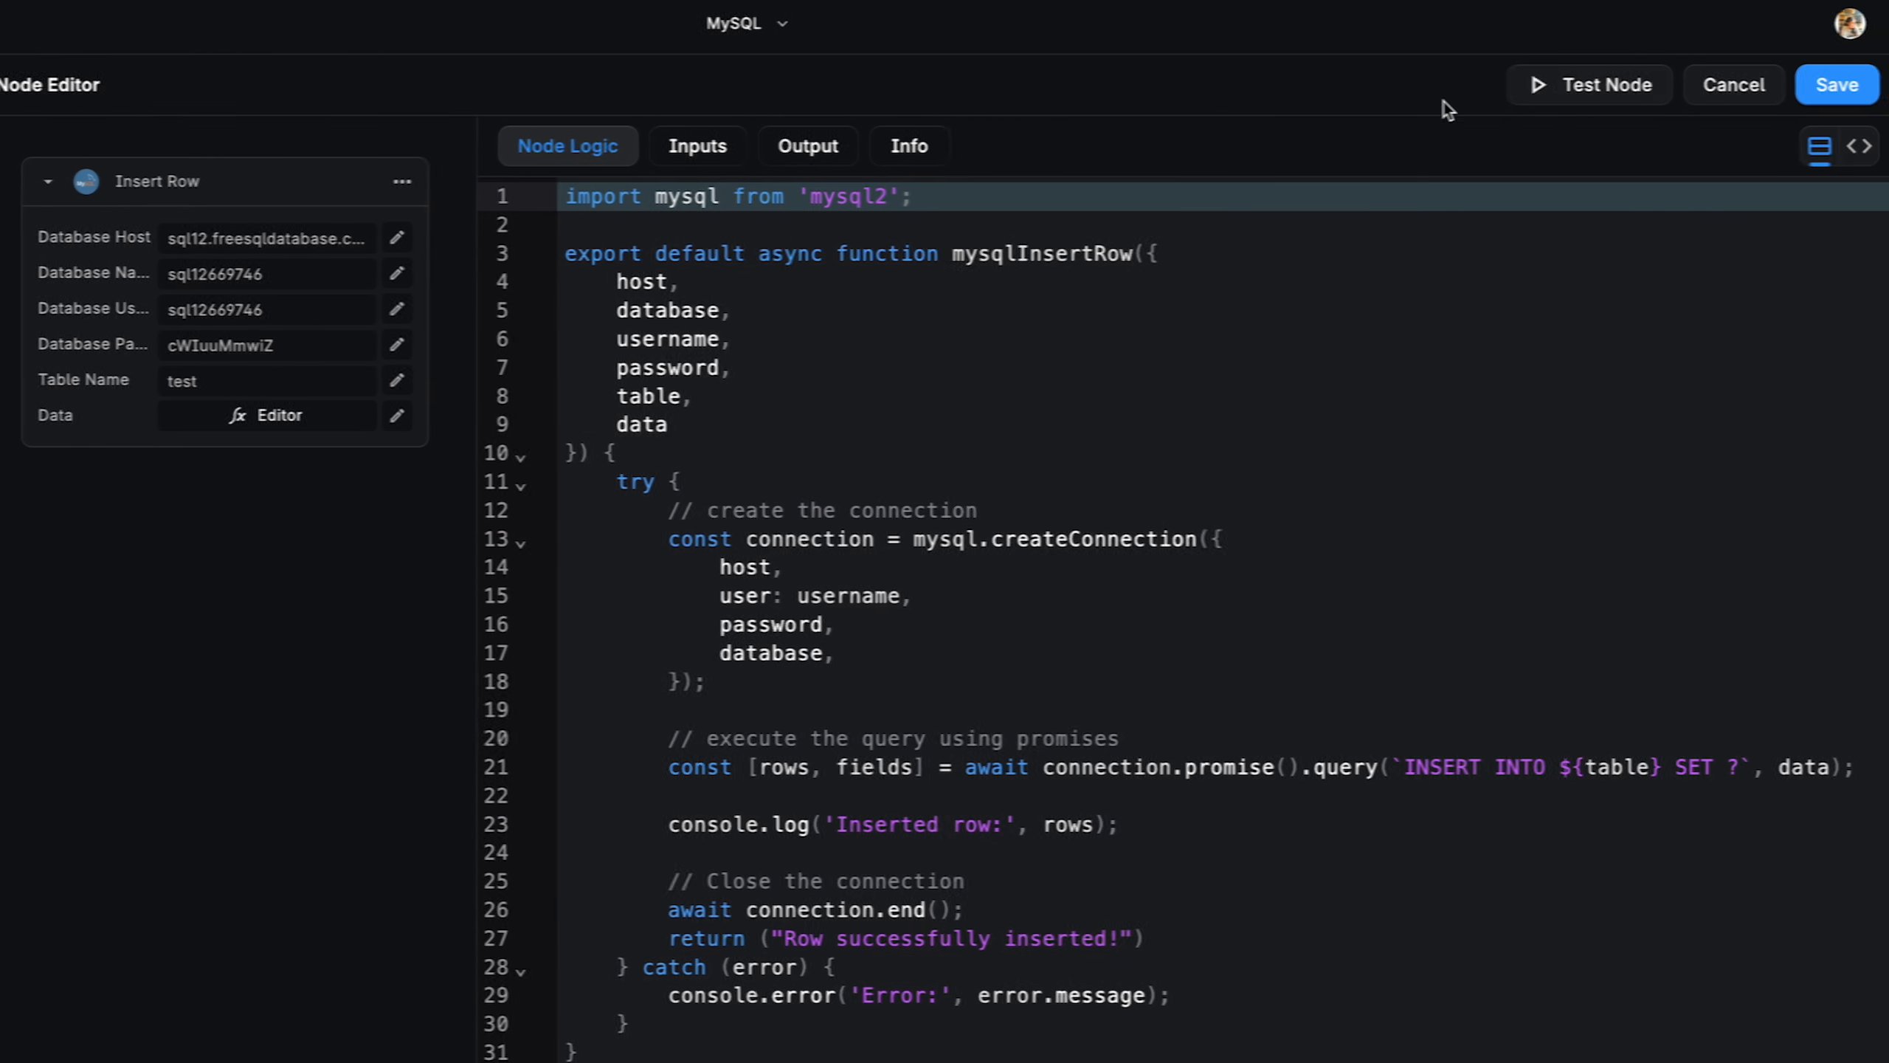
# Step: Test the Insert Row node, then switch to phpMyAdmin and reload the test table to check the inserted row
pyautogui.click(1770, 89)
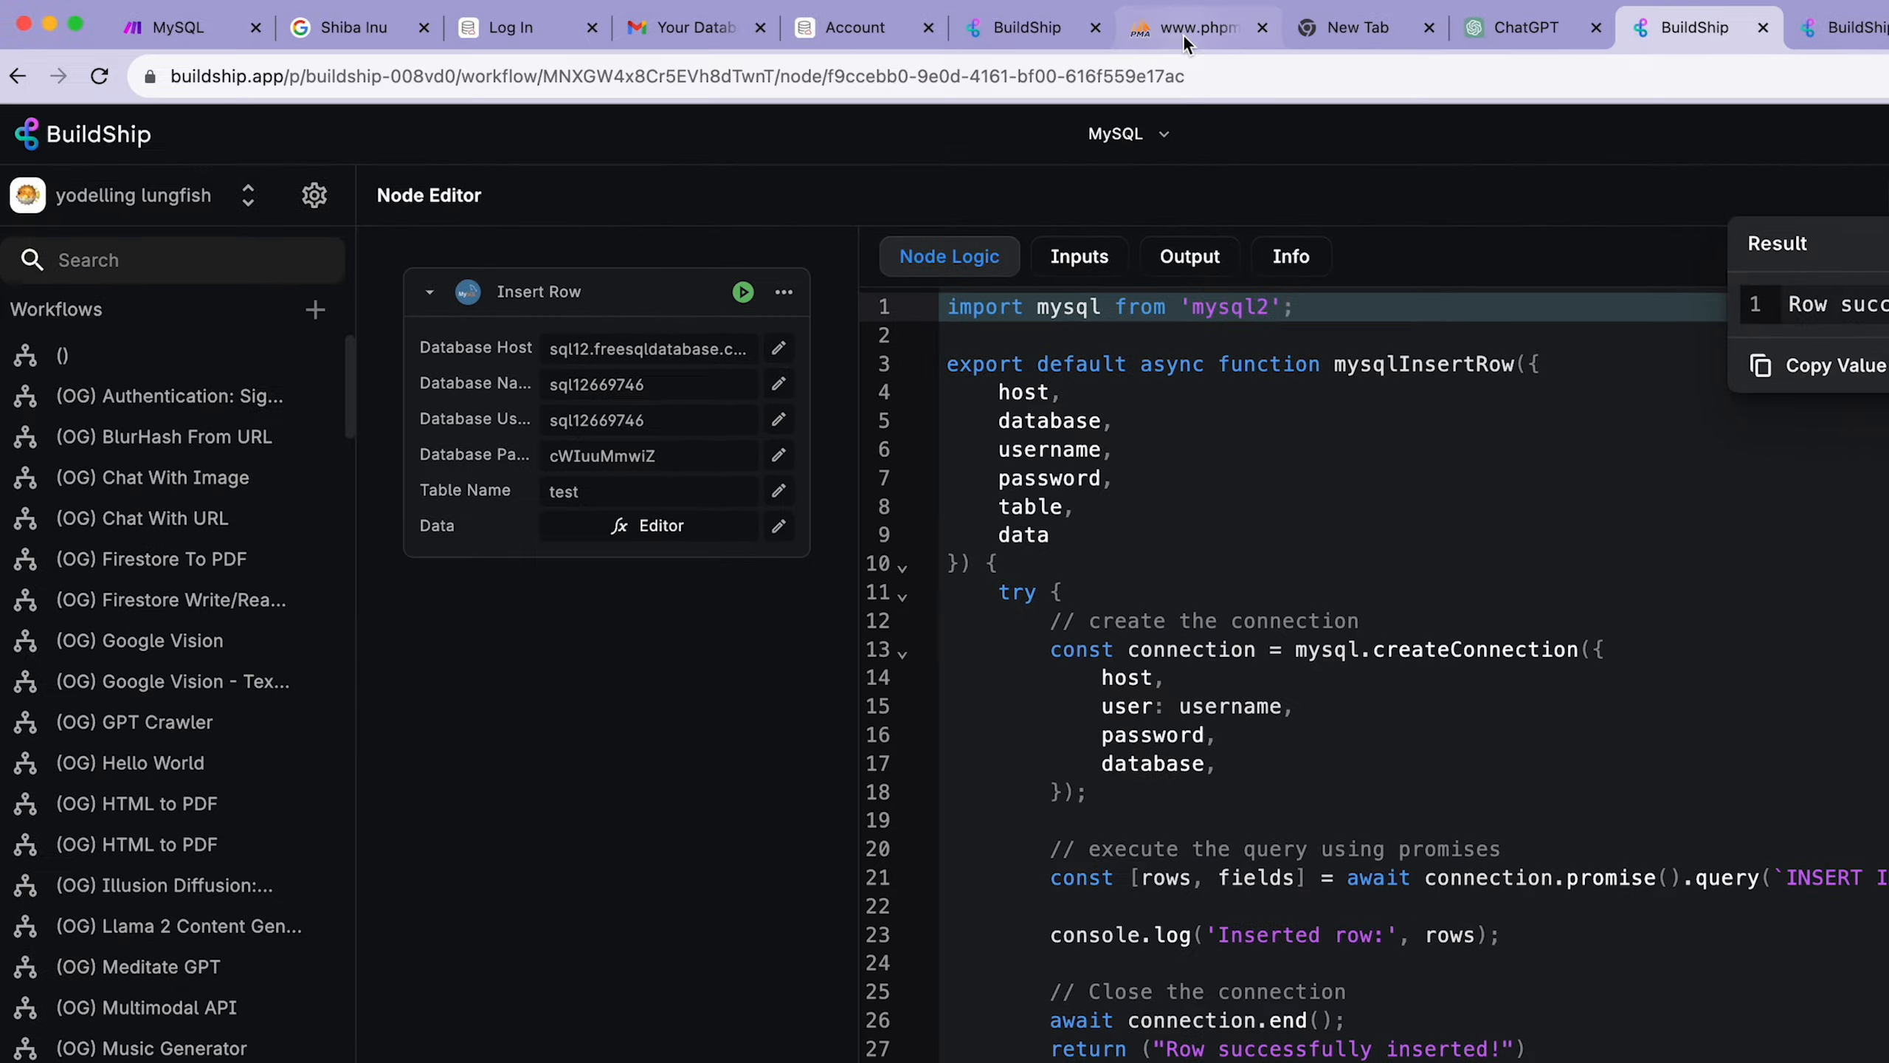
pyautogui.click(1183, 33)
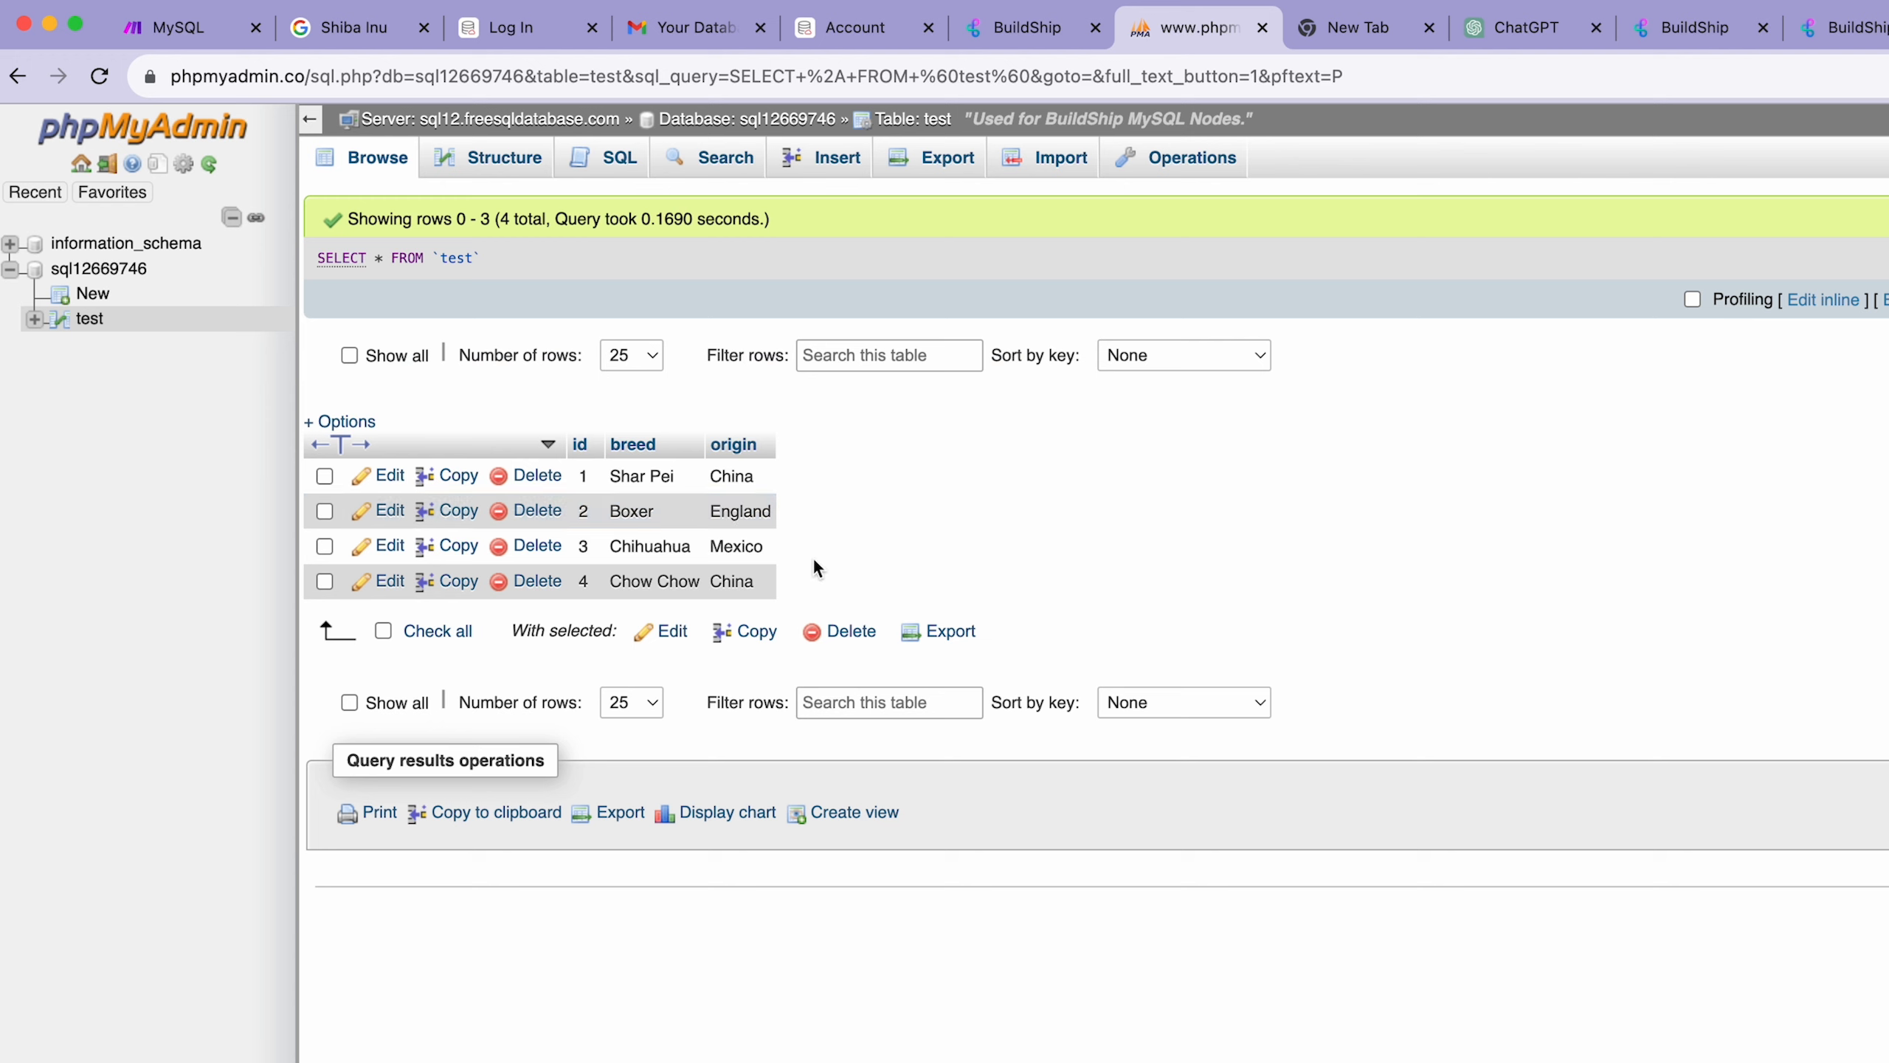
pyautogui.click(99, 75)
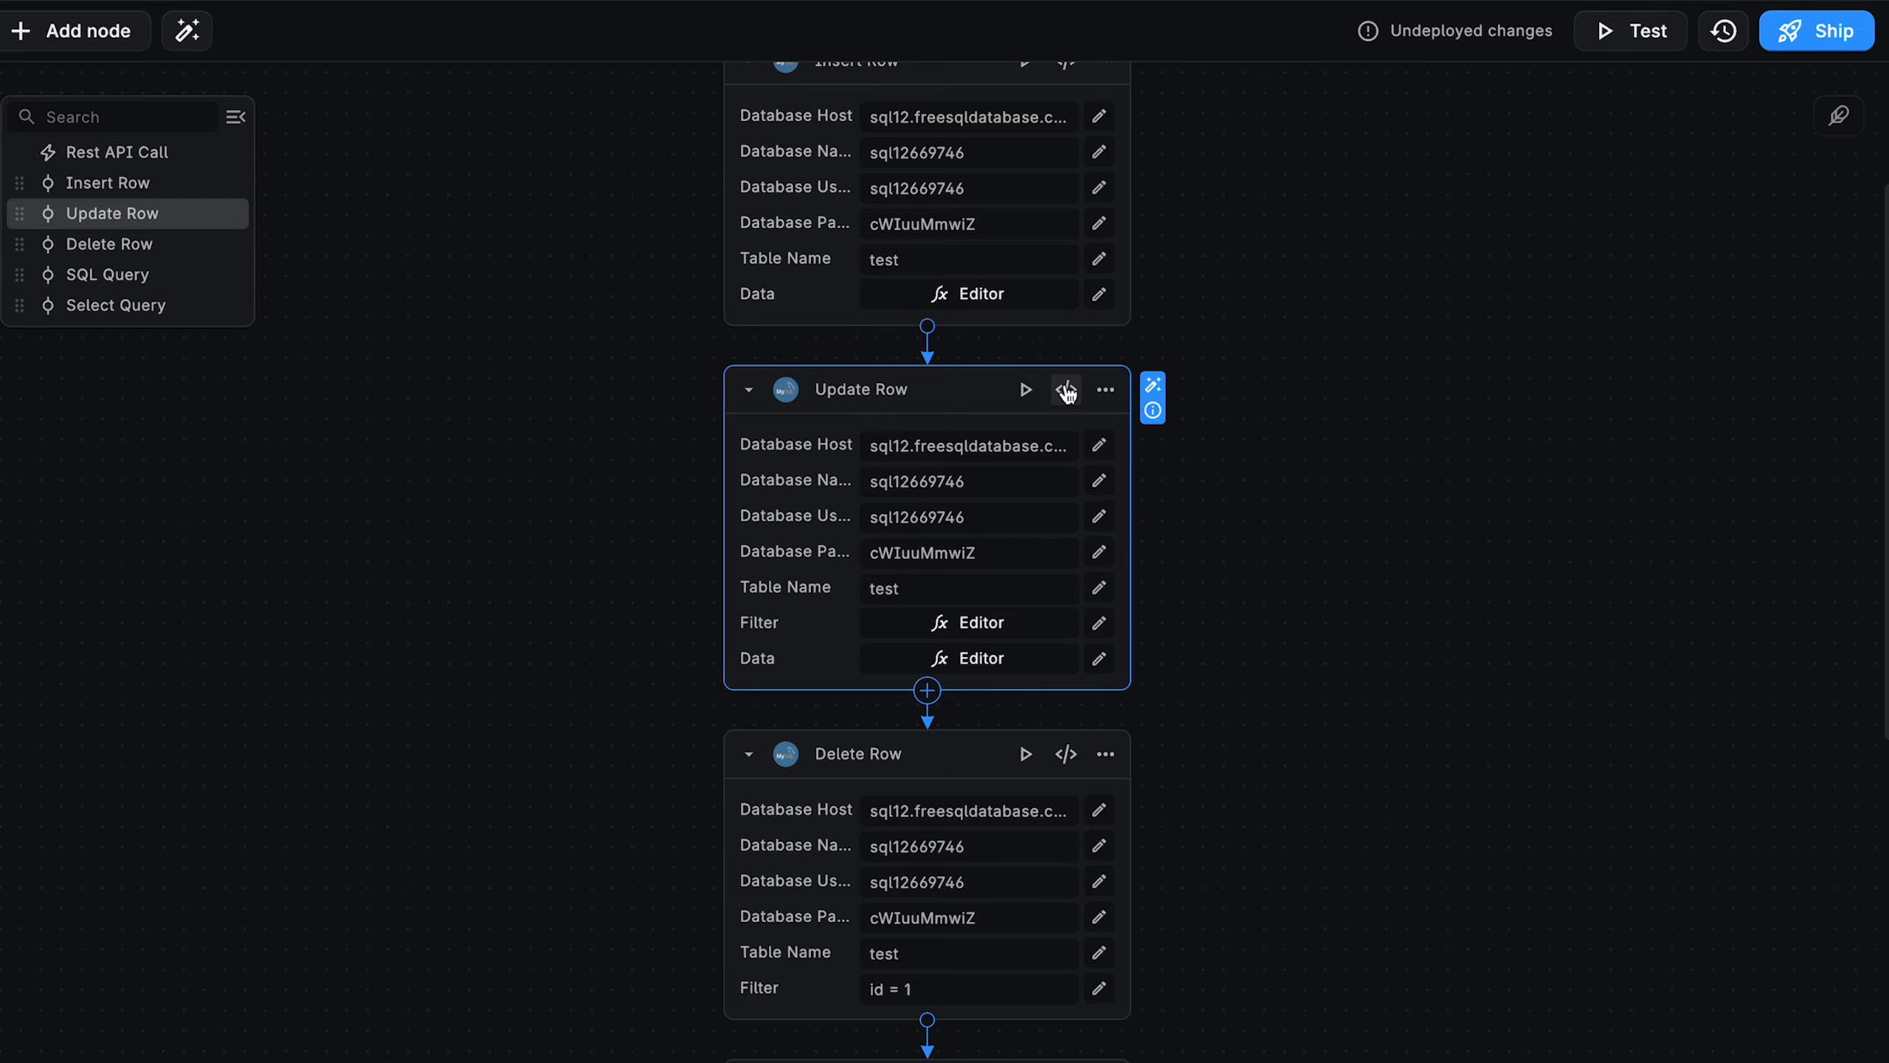
# Step: Open the Update Row node in the node editor and set its filter to id 3
pyautogui.click(1066, 390)
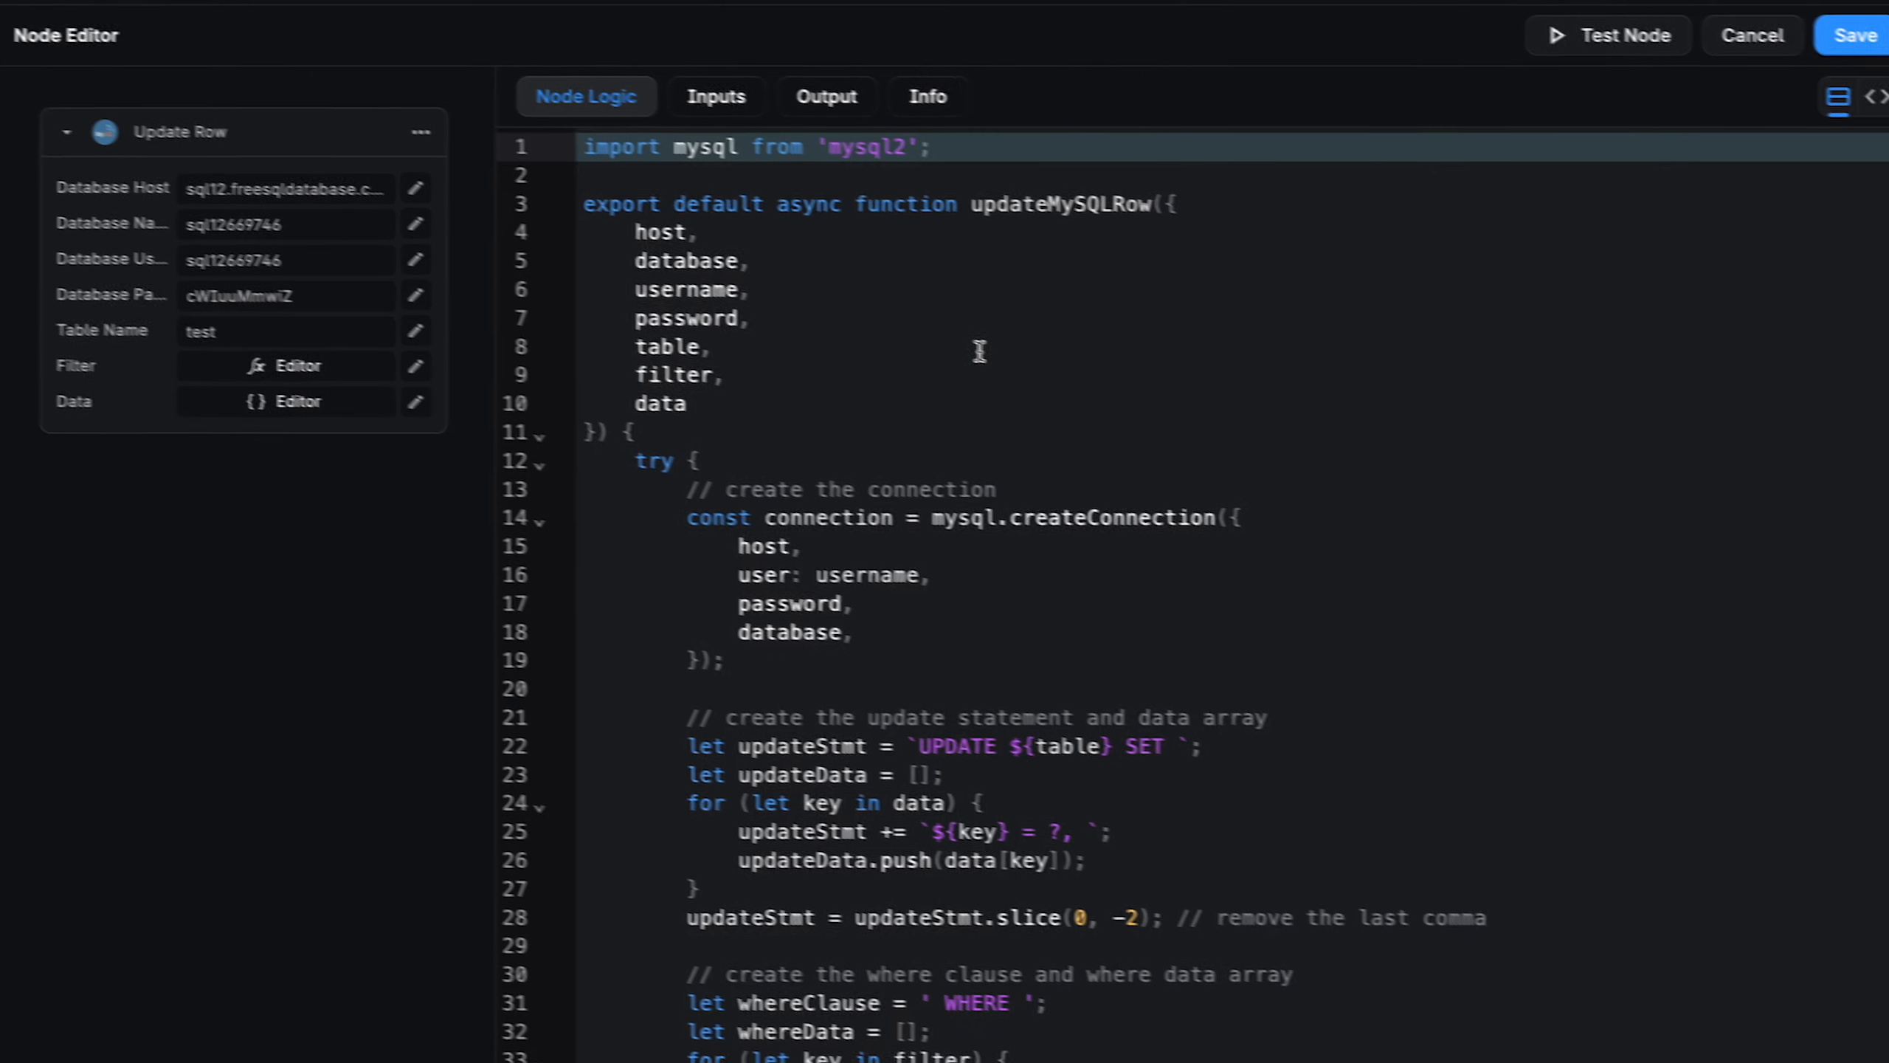
pyautogui.click(286, 366)
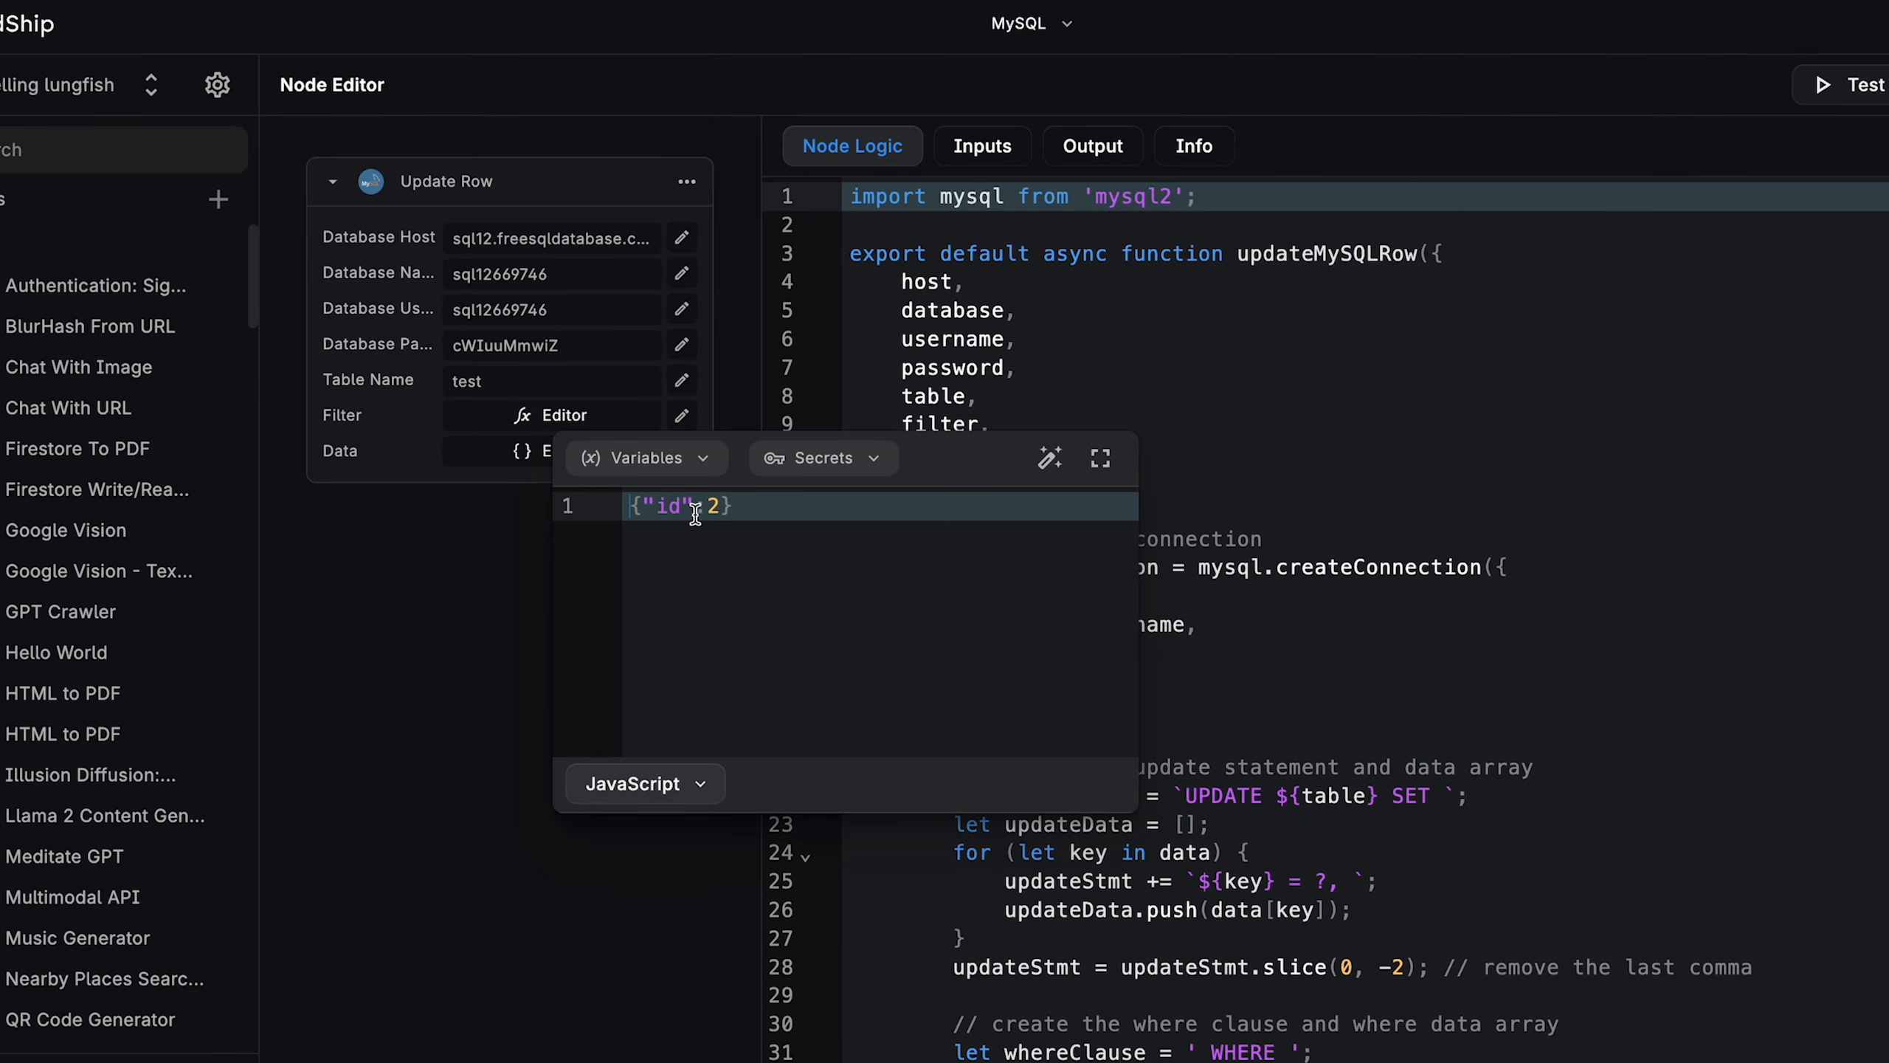
pyautogui.press('BackSpace')
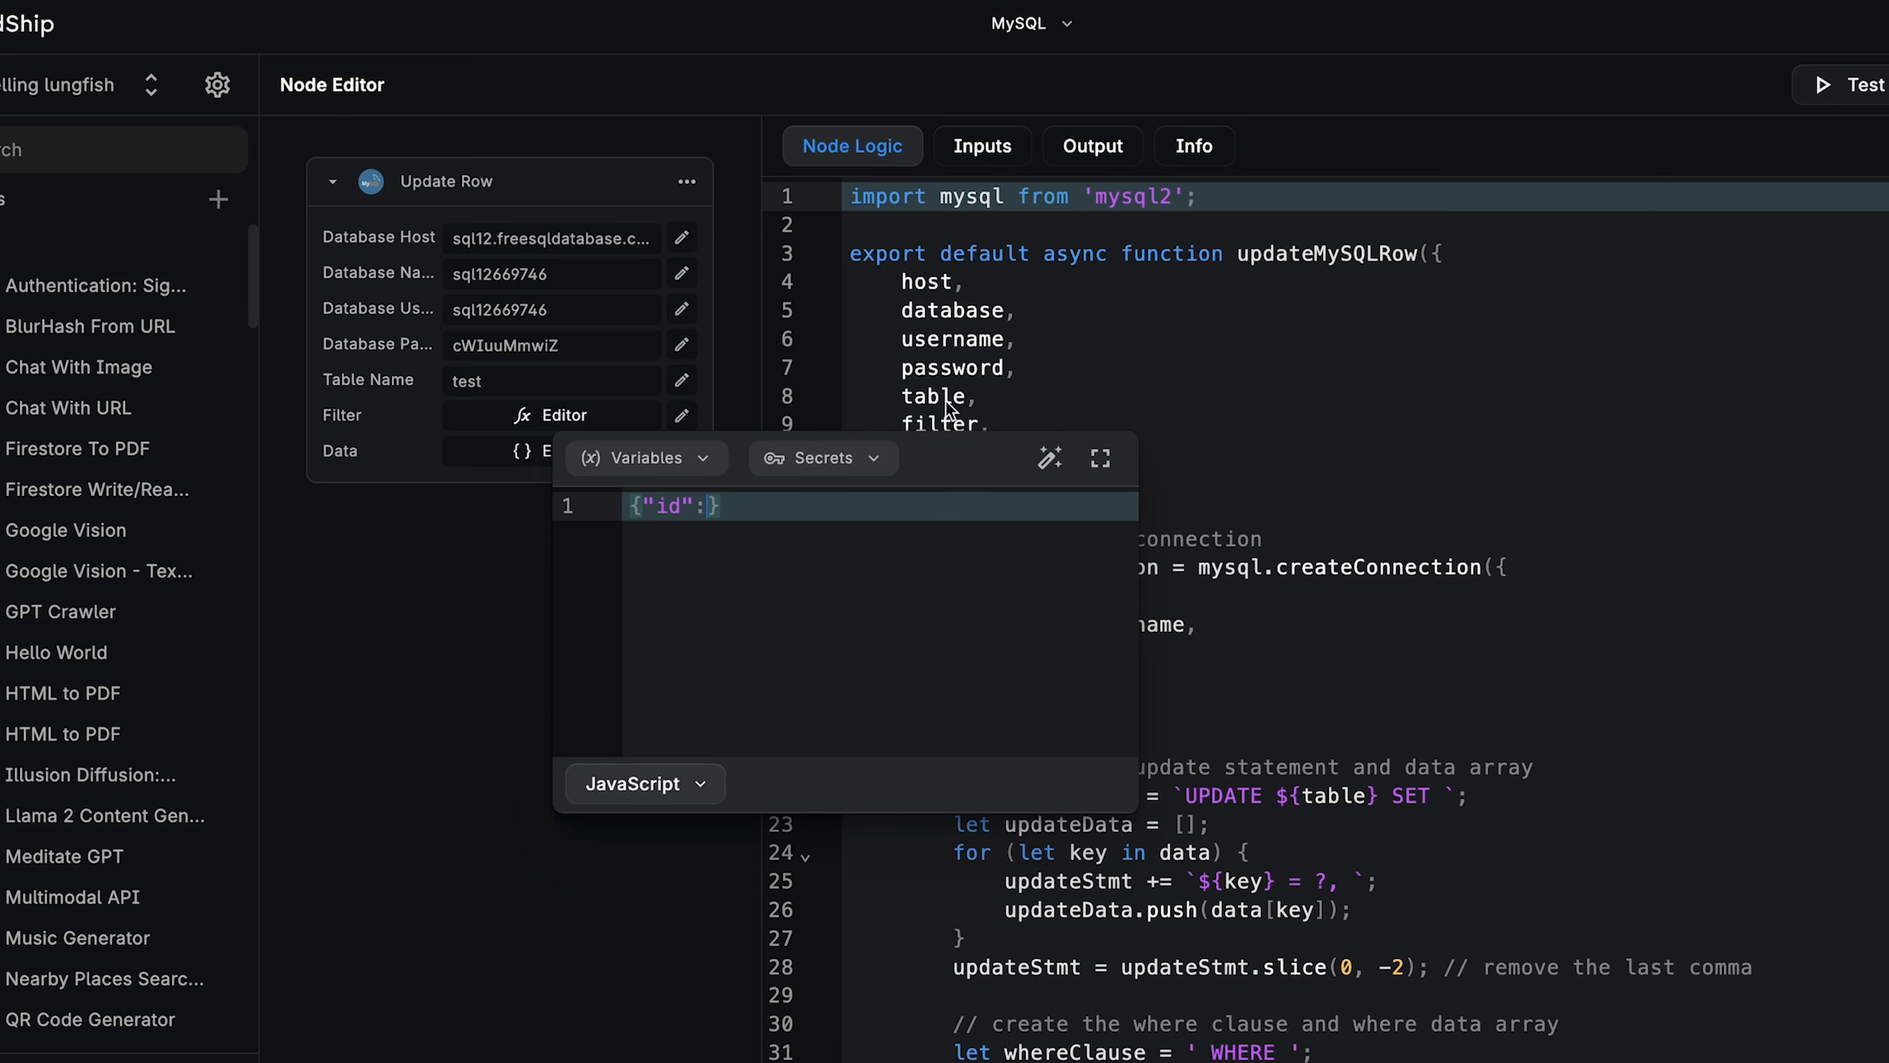
pyautogui.write('3')
pyautogui.click(493, 594)
# Step: Set the Update Row node's data to origin "Germany" and breed "Dobermann"
pyautogui.click(551, 450)
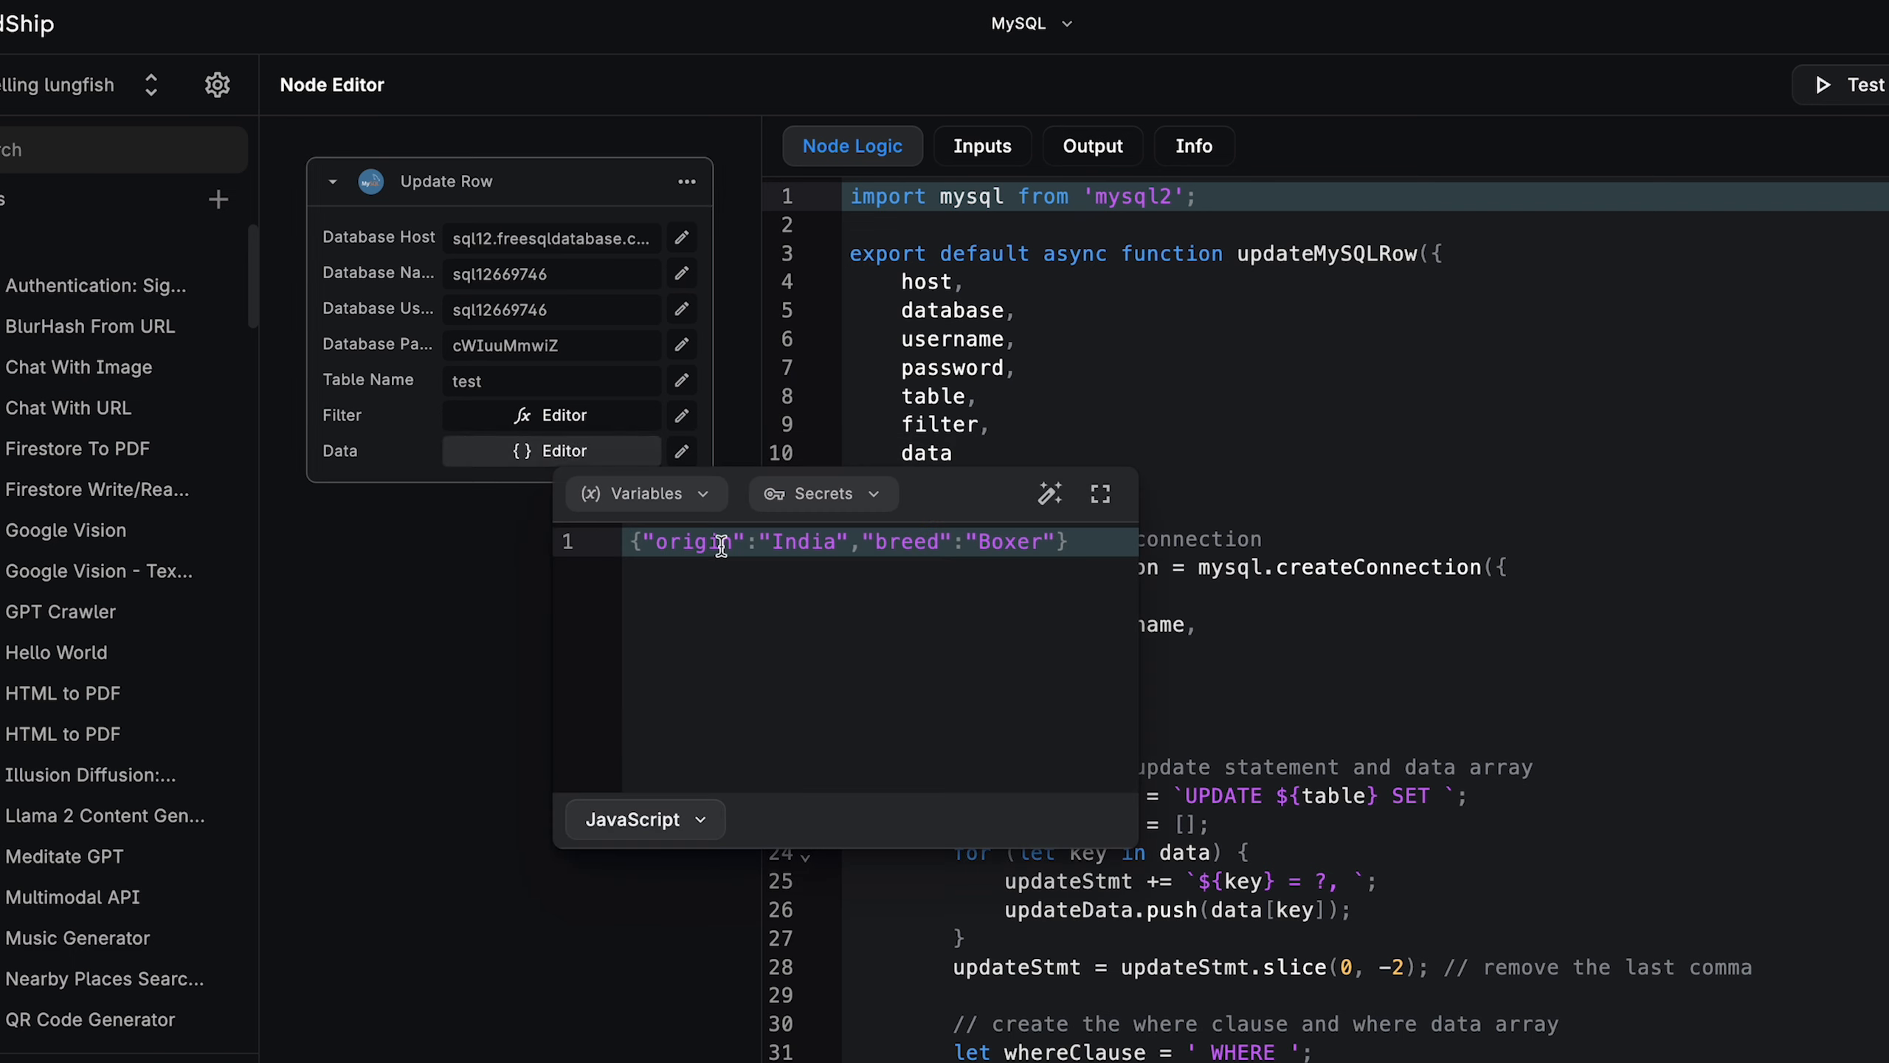
pyautogui.doubleClick(807, 547)
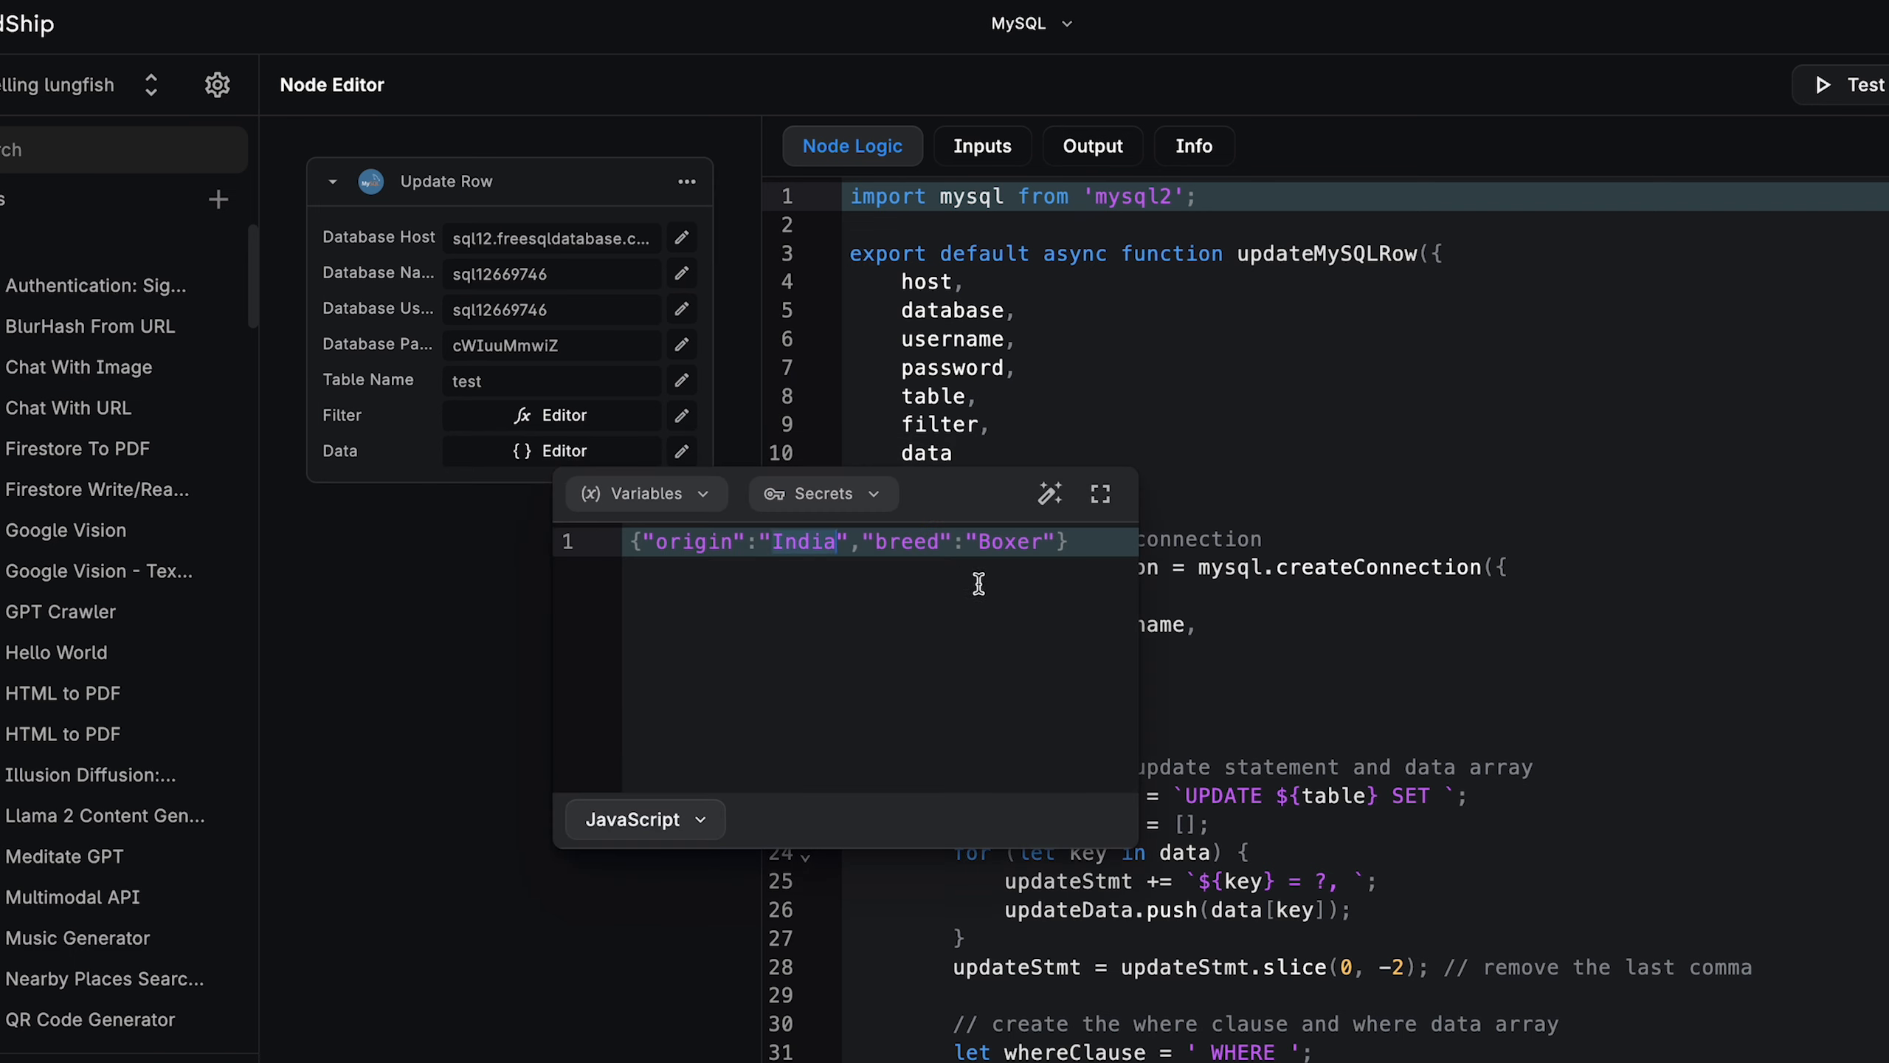
pyautogui.write('Germany')
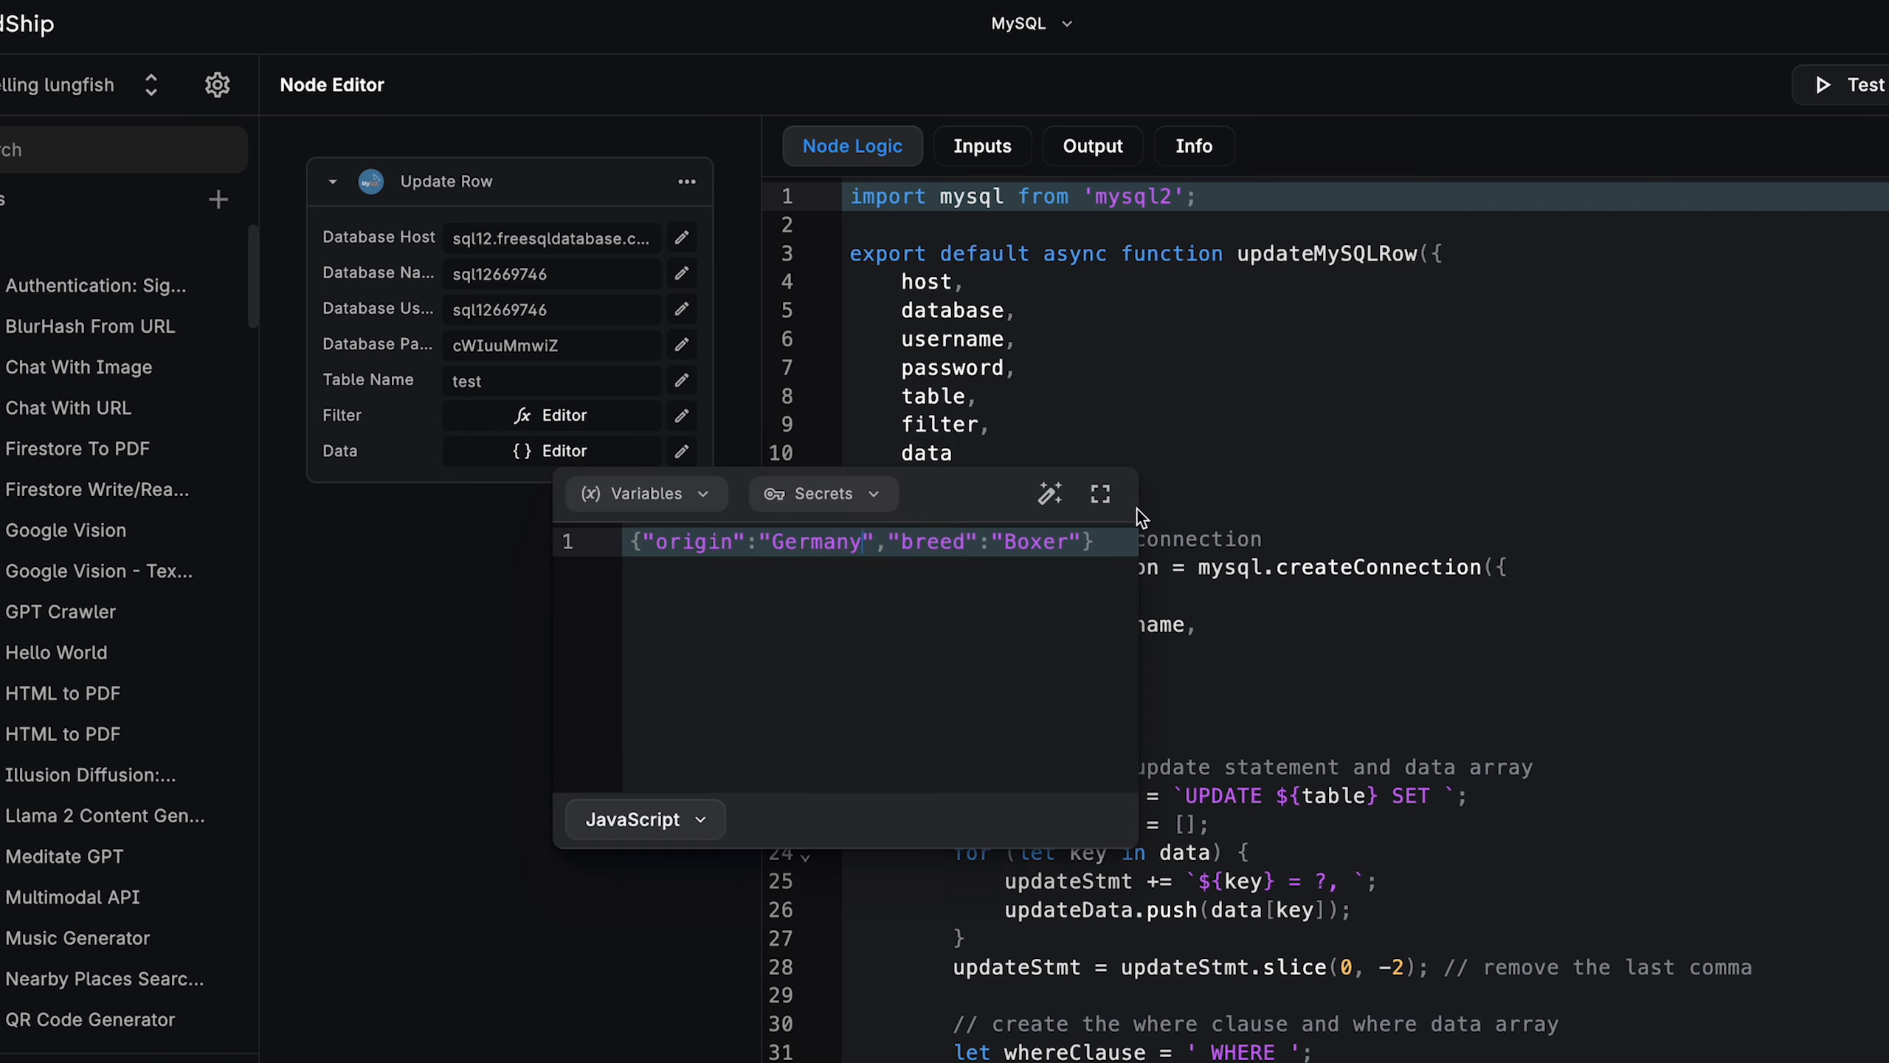
pyautogui.doubleClick(1032, 540)
pyautogui.write('Dobermann')
pyautogui.click(1329, 470)
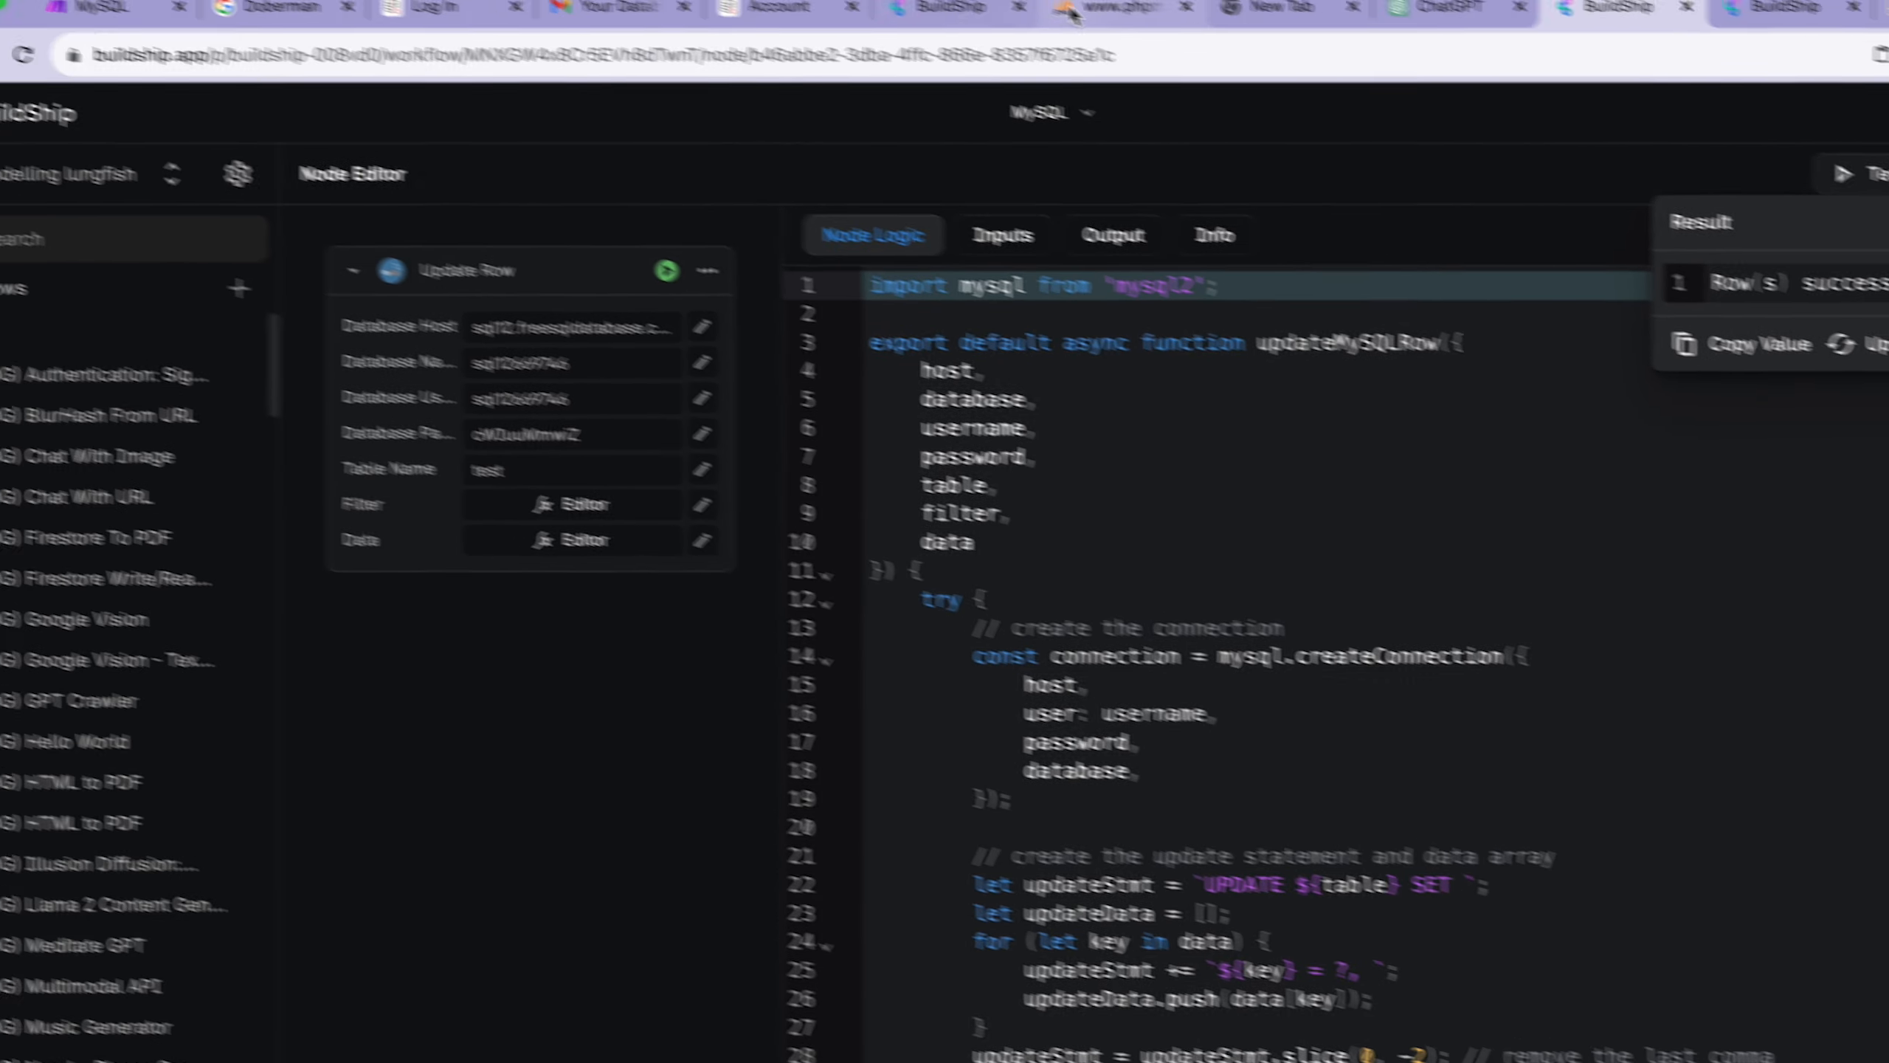
# Step: Switch to phpMyAdmin and reload the test table to check the row with id 3
pyautogui.click(1197, 27)
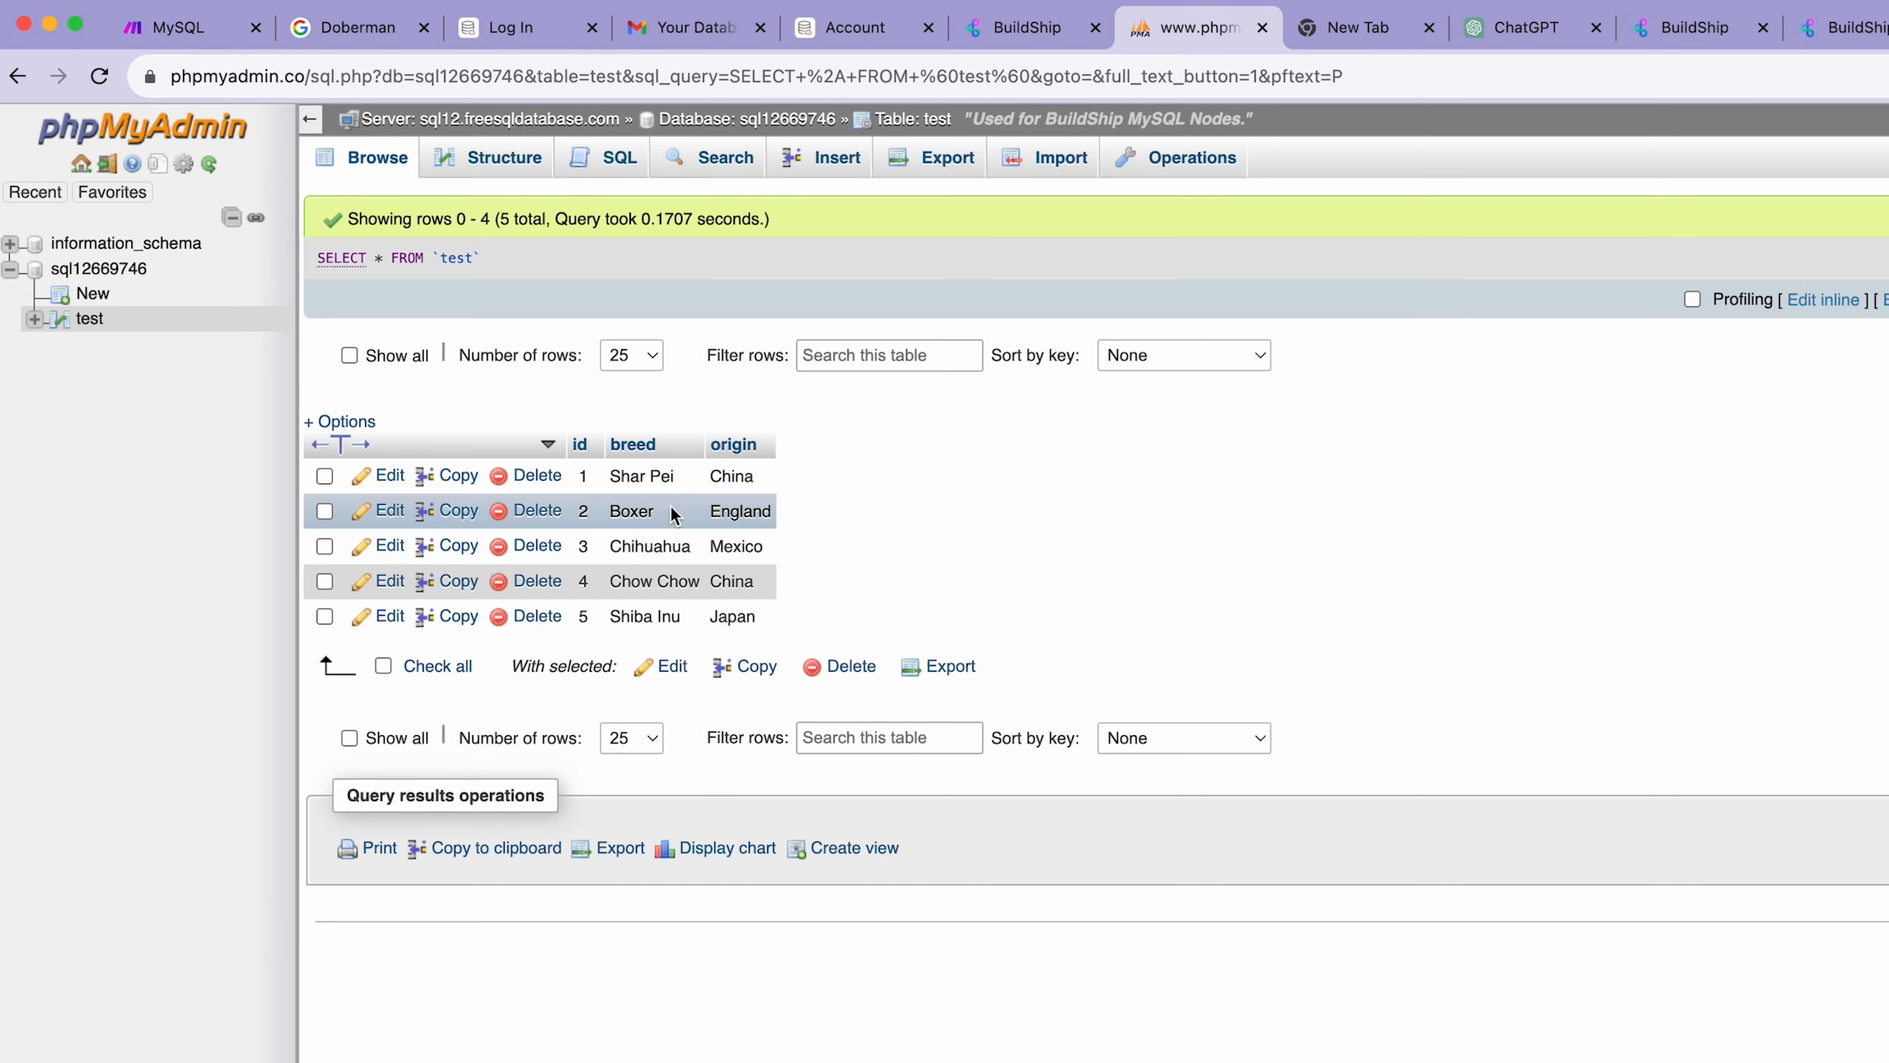
pyautogui.click(101, 76)
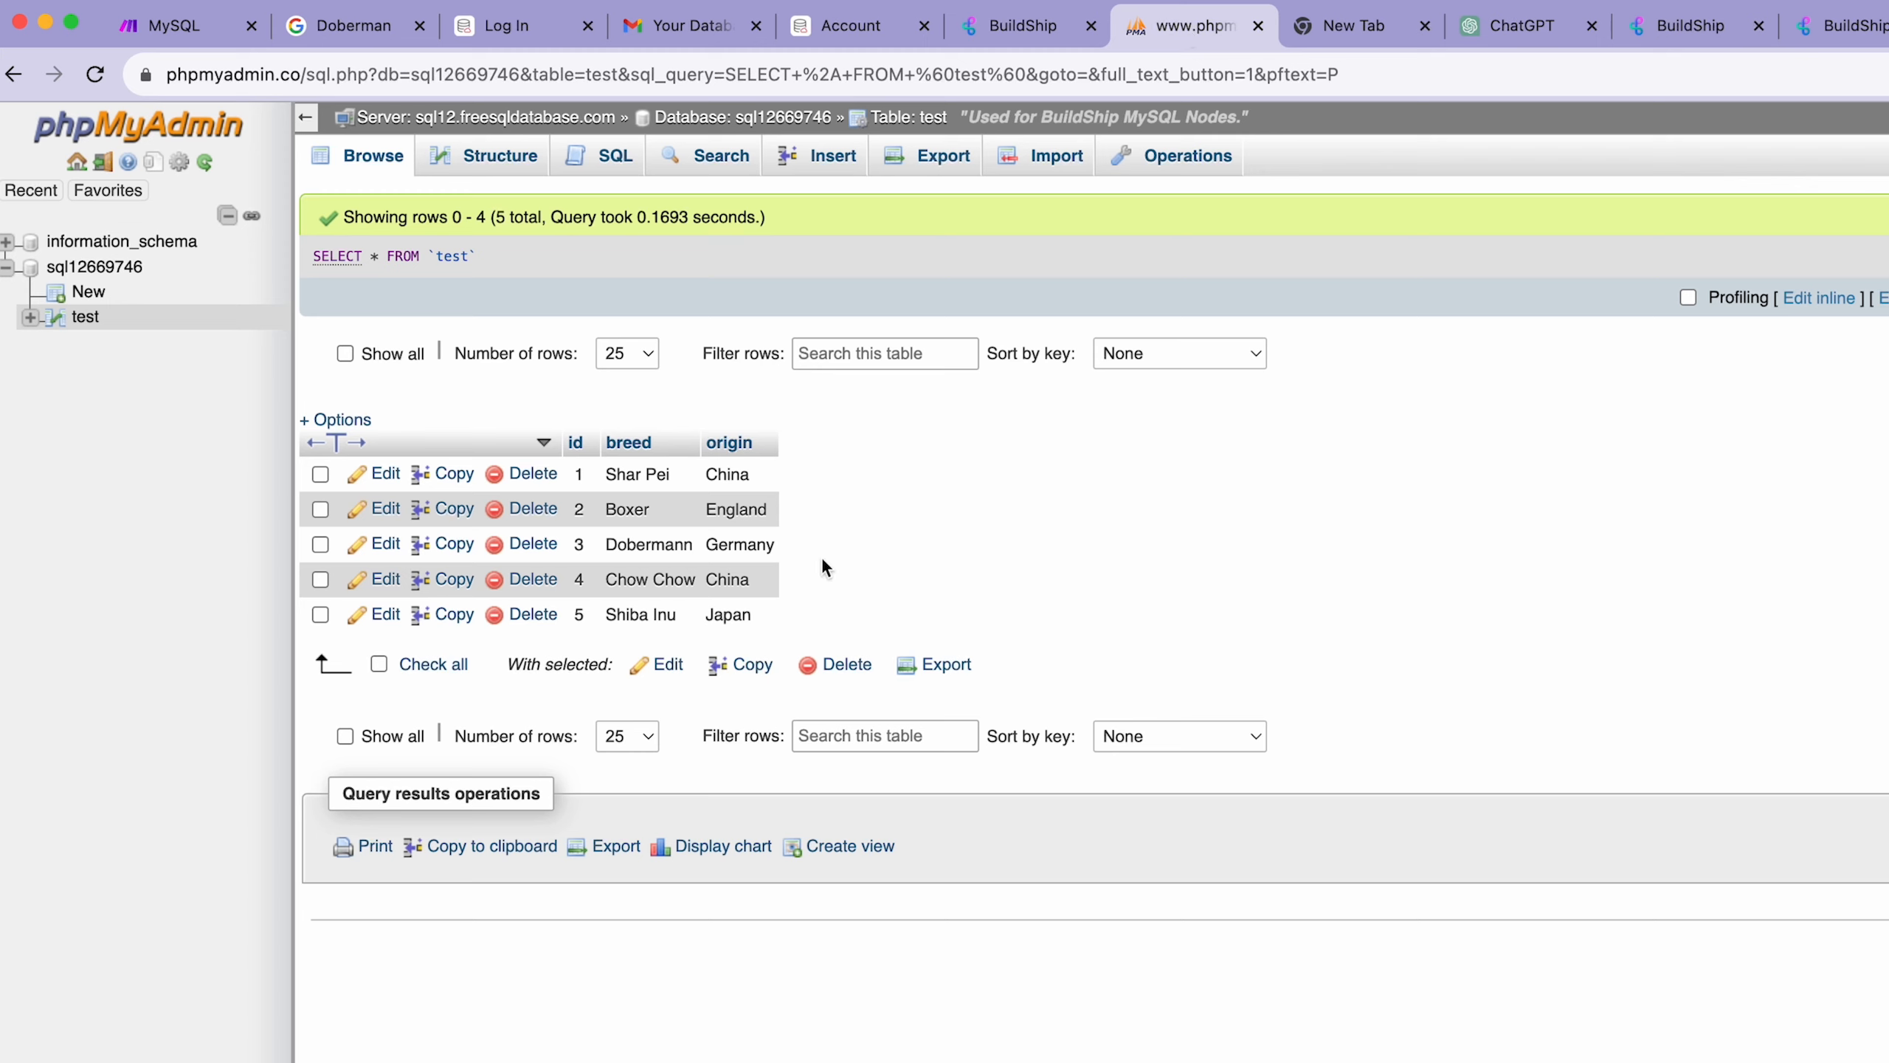
# Step: Switch back to BuildShip and set the Delete Row node's filter to id = 5 in the node editor
pyautogui.click(1636, 22)
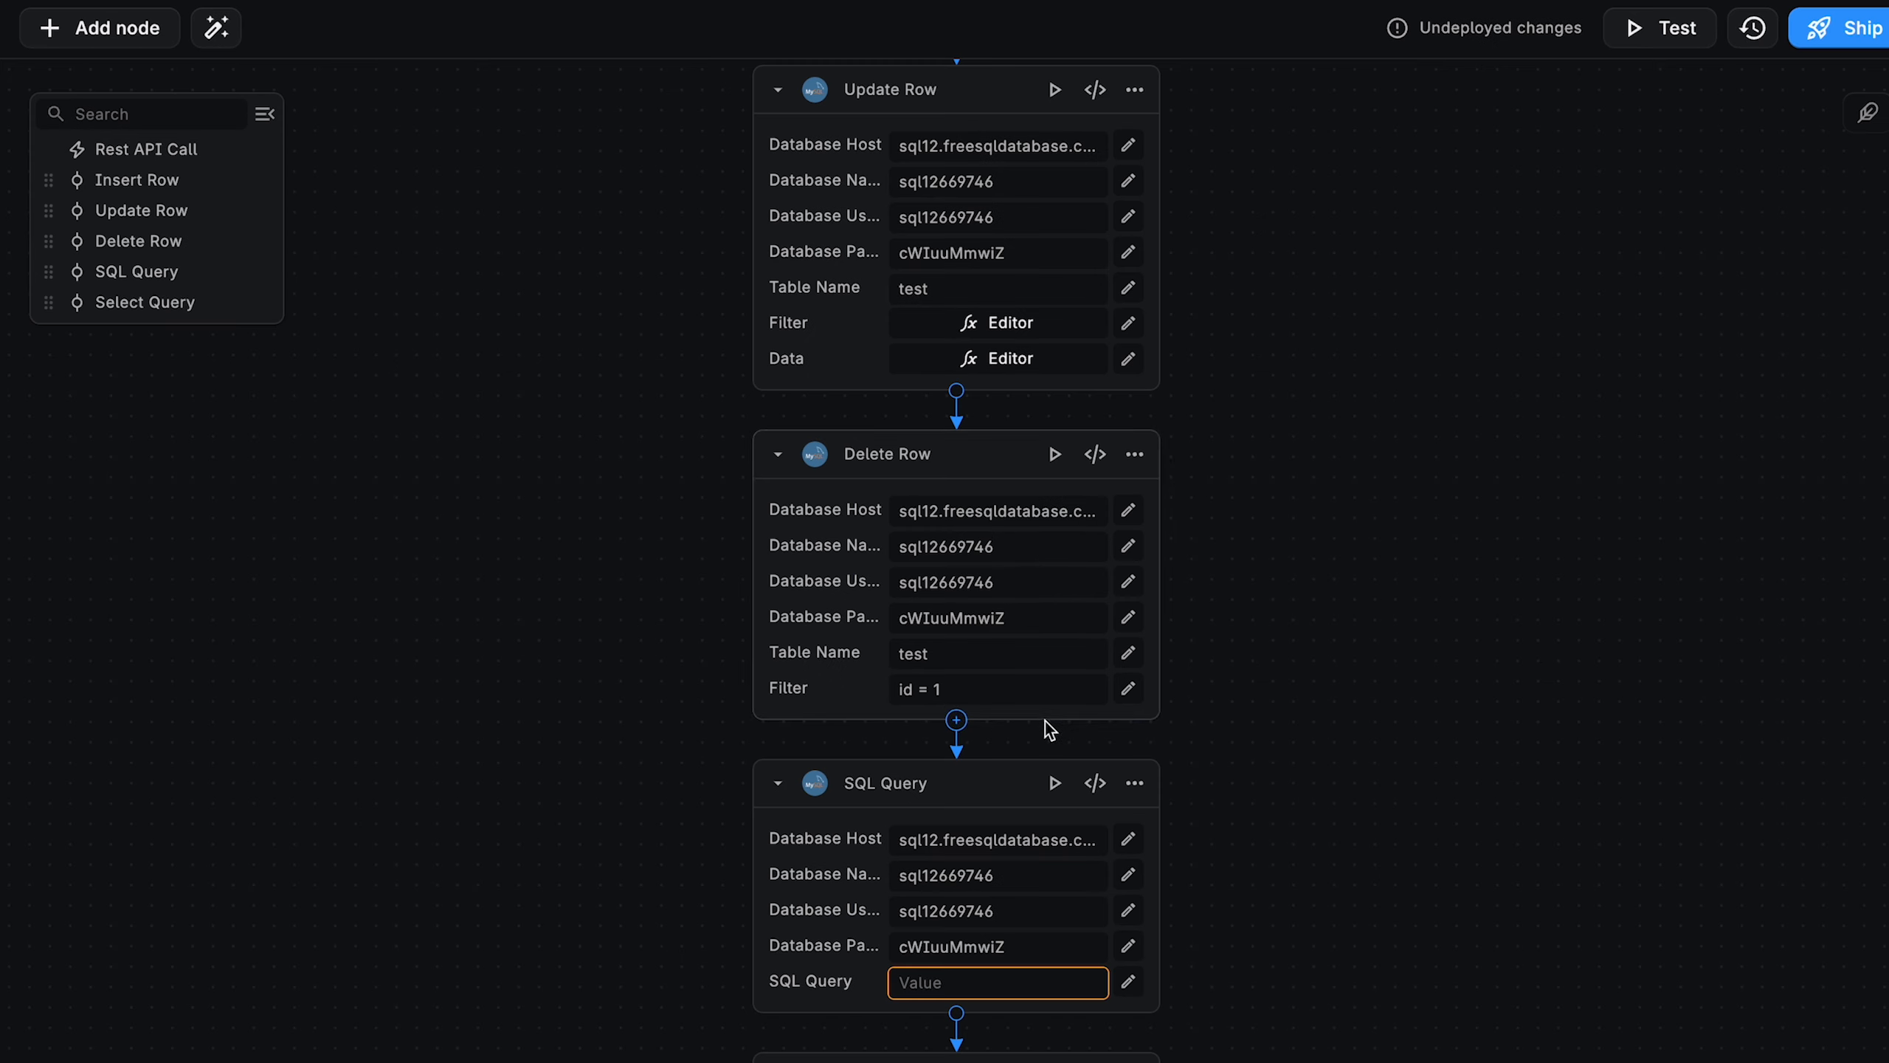
pyautogui.click(1266, 534)
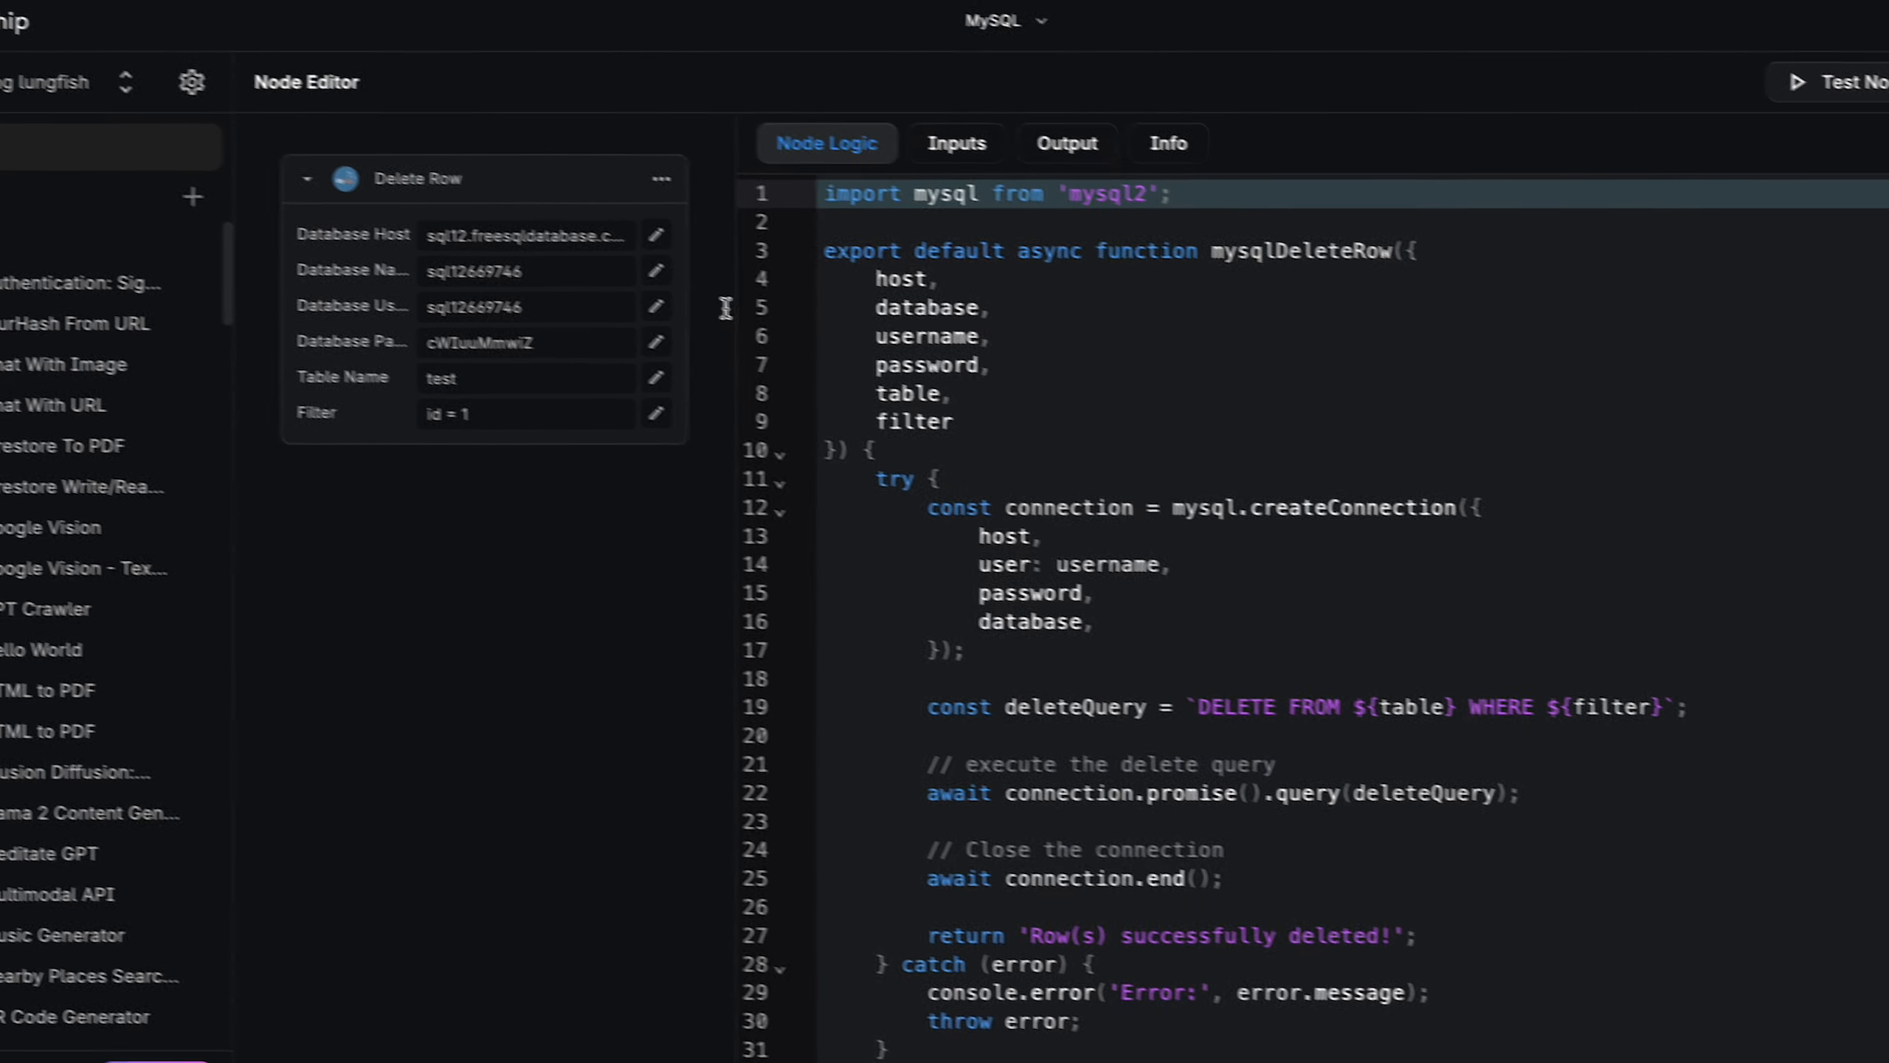
pyautogui.click(303, 363)
pyautogui.press('BackSpace')
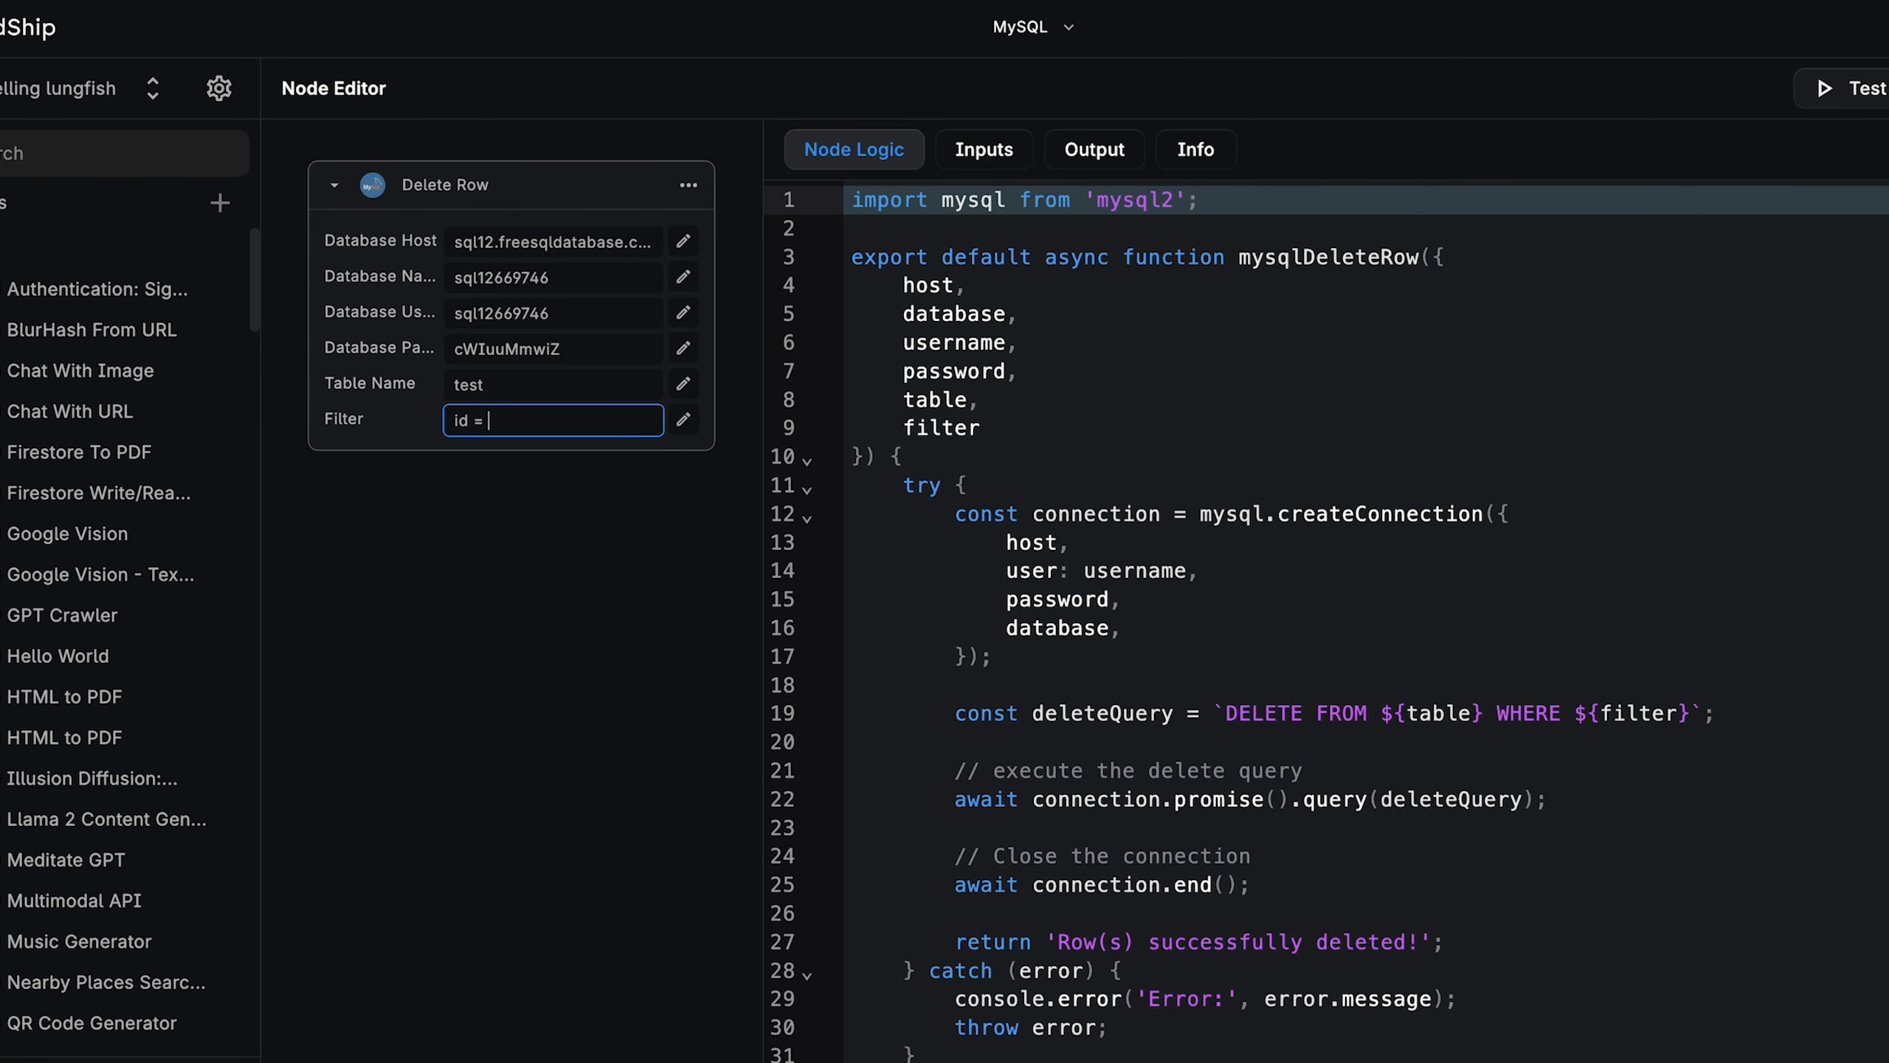
pyautogui.click(752, 506)
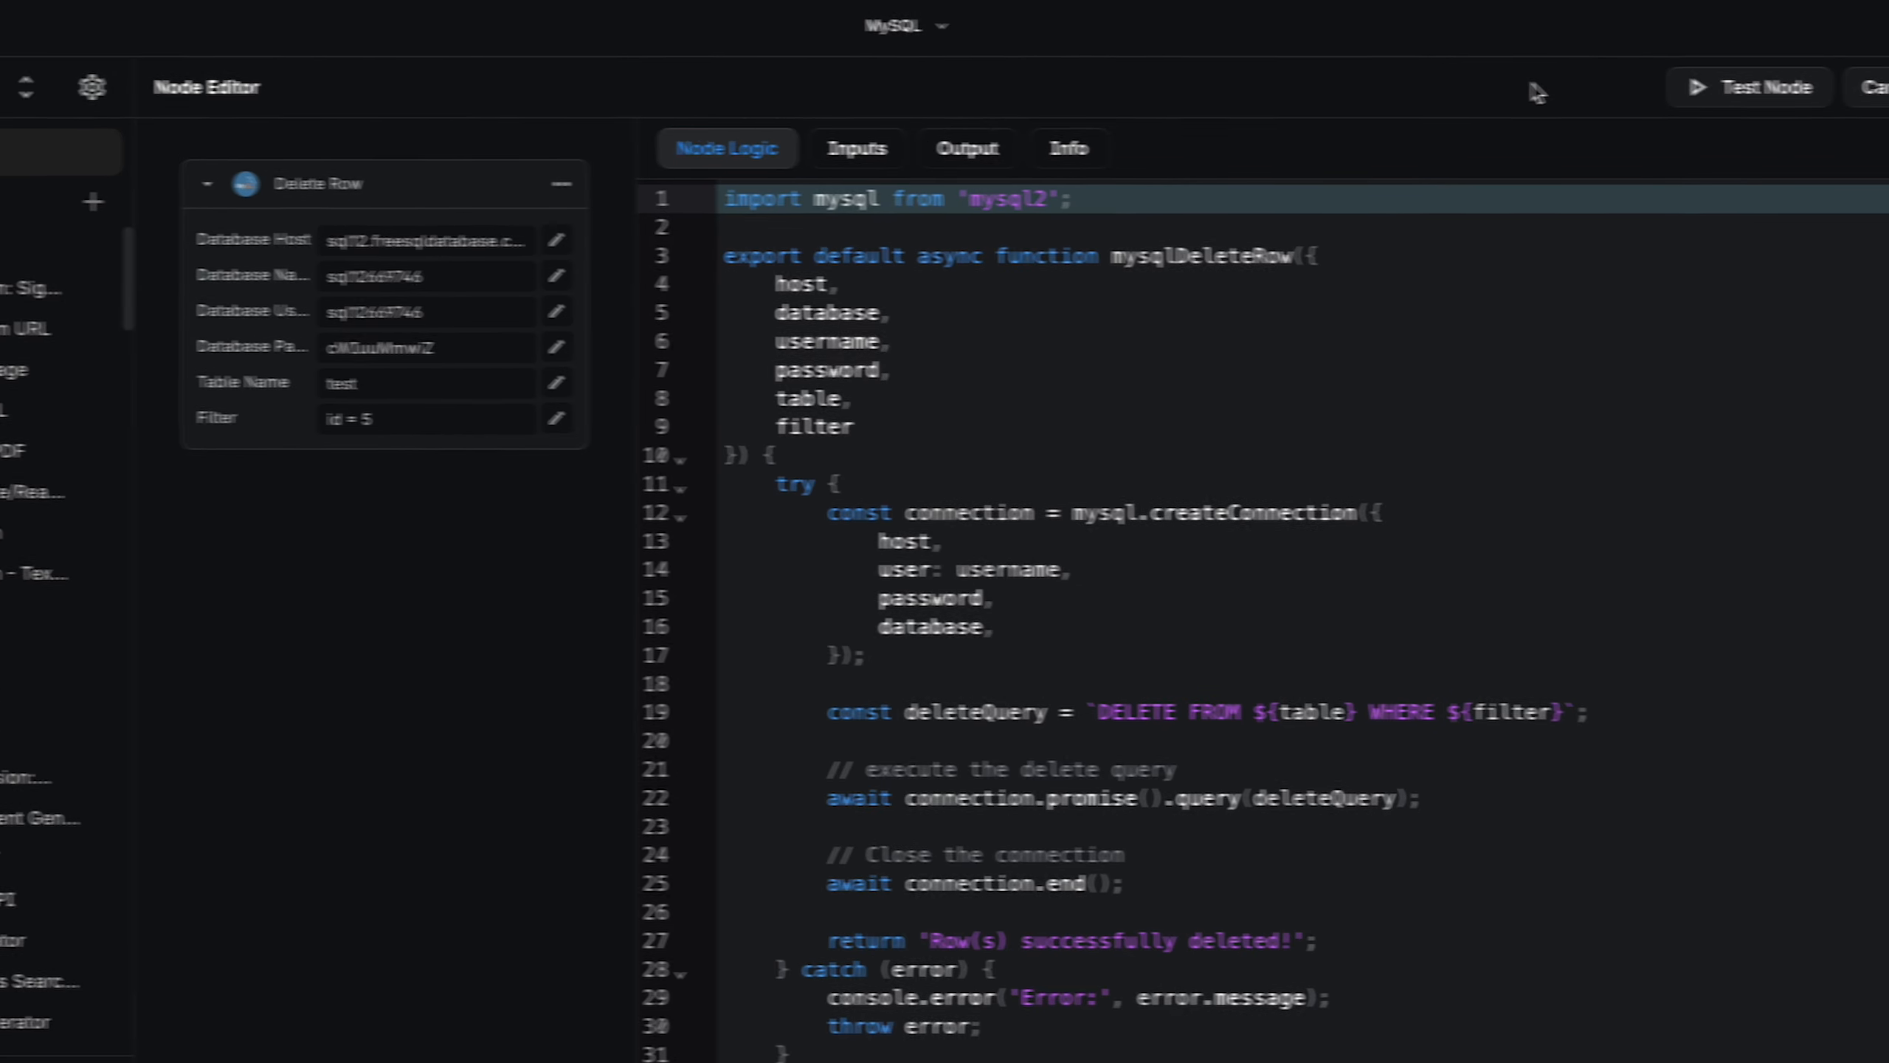
# Step: Test the Delete Row node, then switch to phpMyAdmin and reload the test table to check the deletion
pyautogui.click(1546, 97)
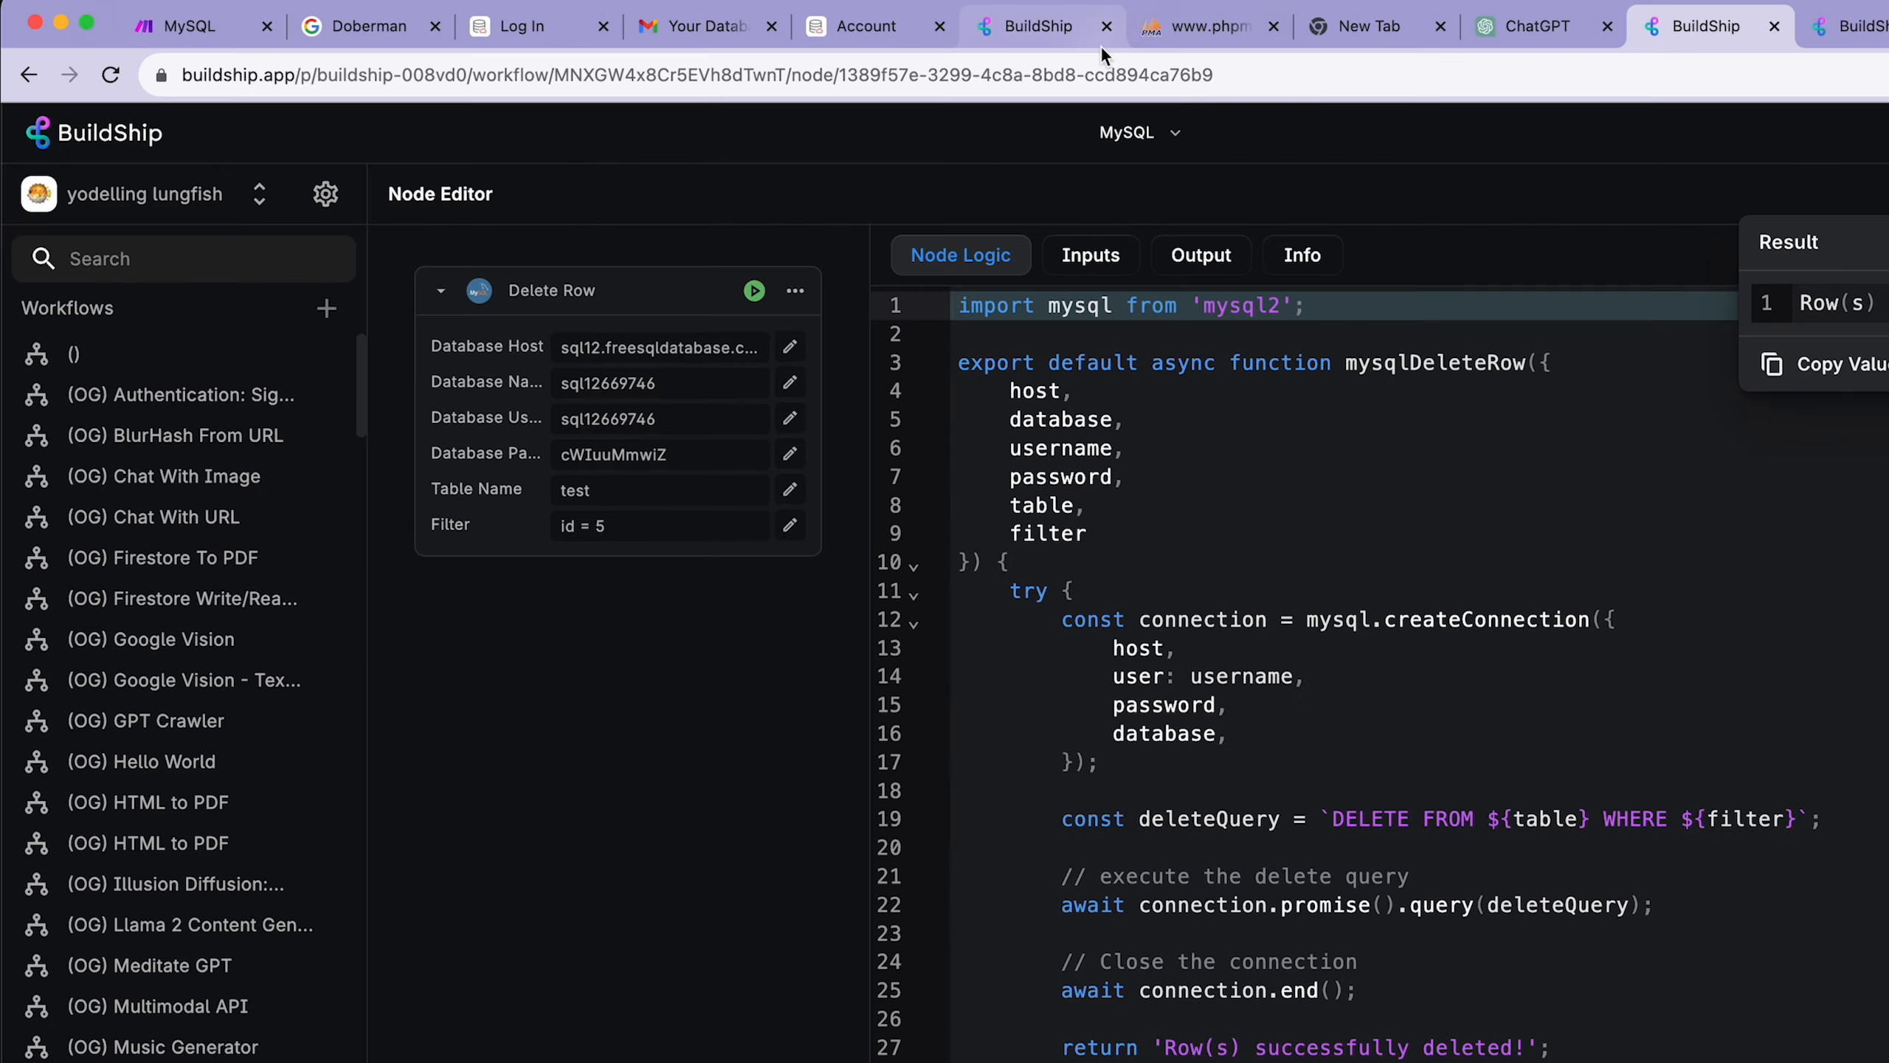
pyautogui.click(1160, 29)
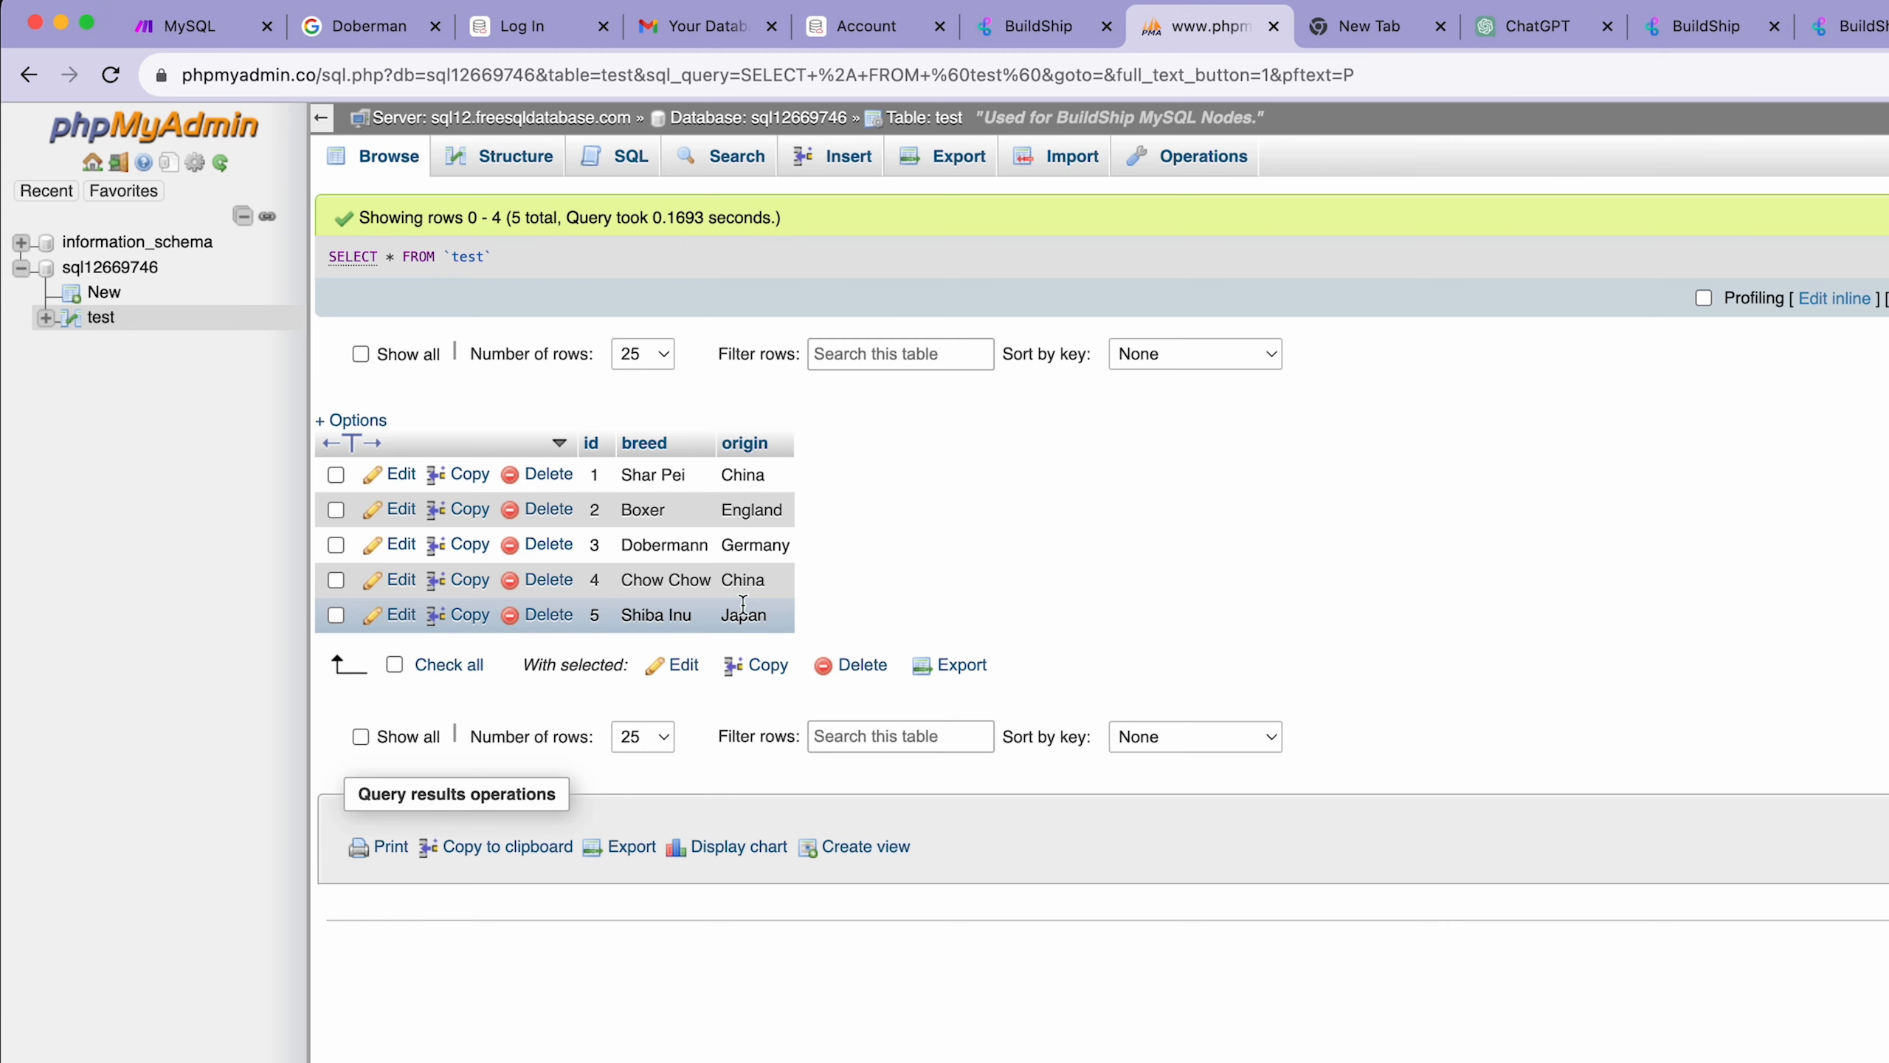
pyautogui.click(118, 78)
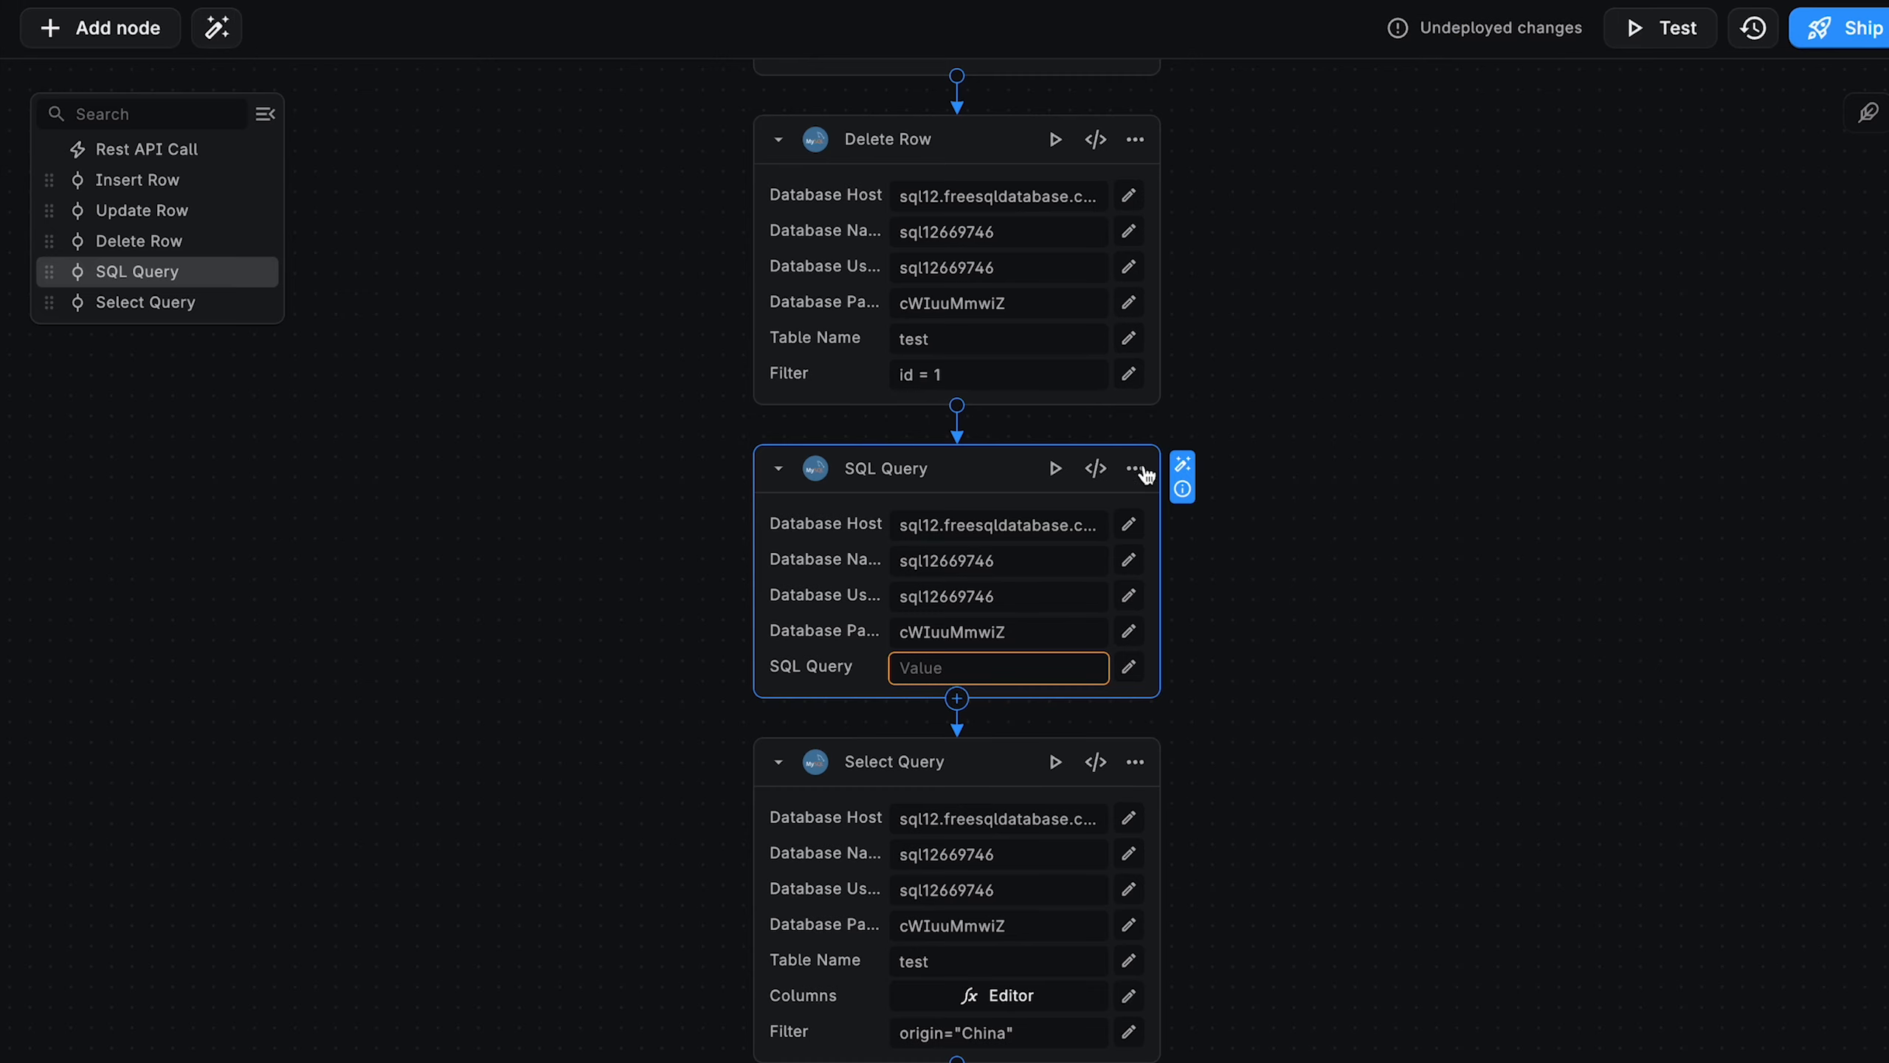
# Step: Set the SQL Query node's query to select * from test where origin="China" in the node editor
pyautogui.click(1100, 472)
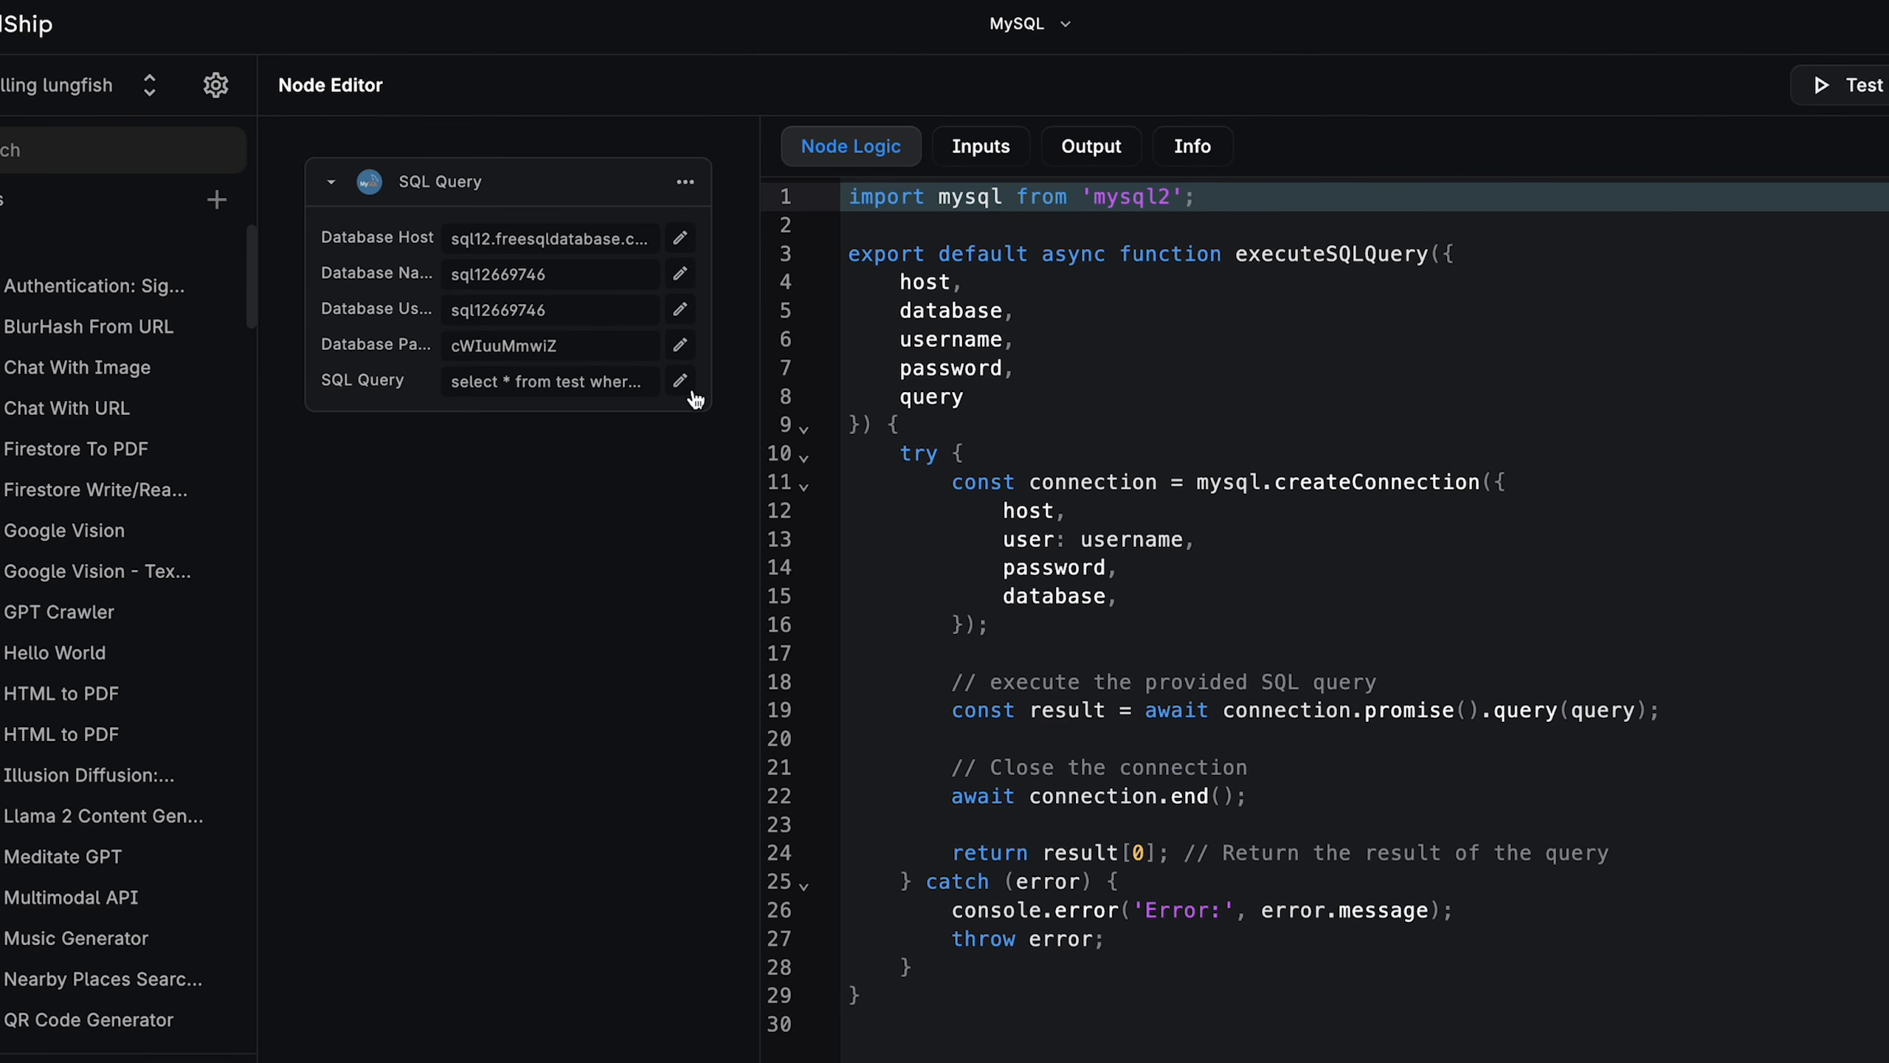
pyautogui.click(551, 370)
pyautogui.press('End')
pyautogui.write('3')
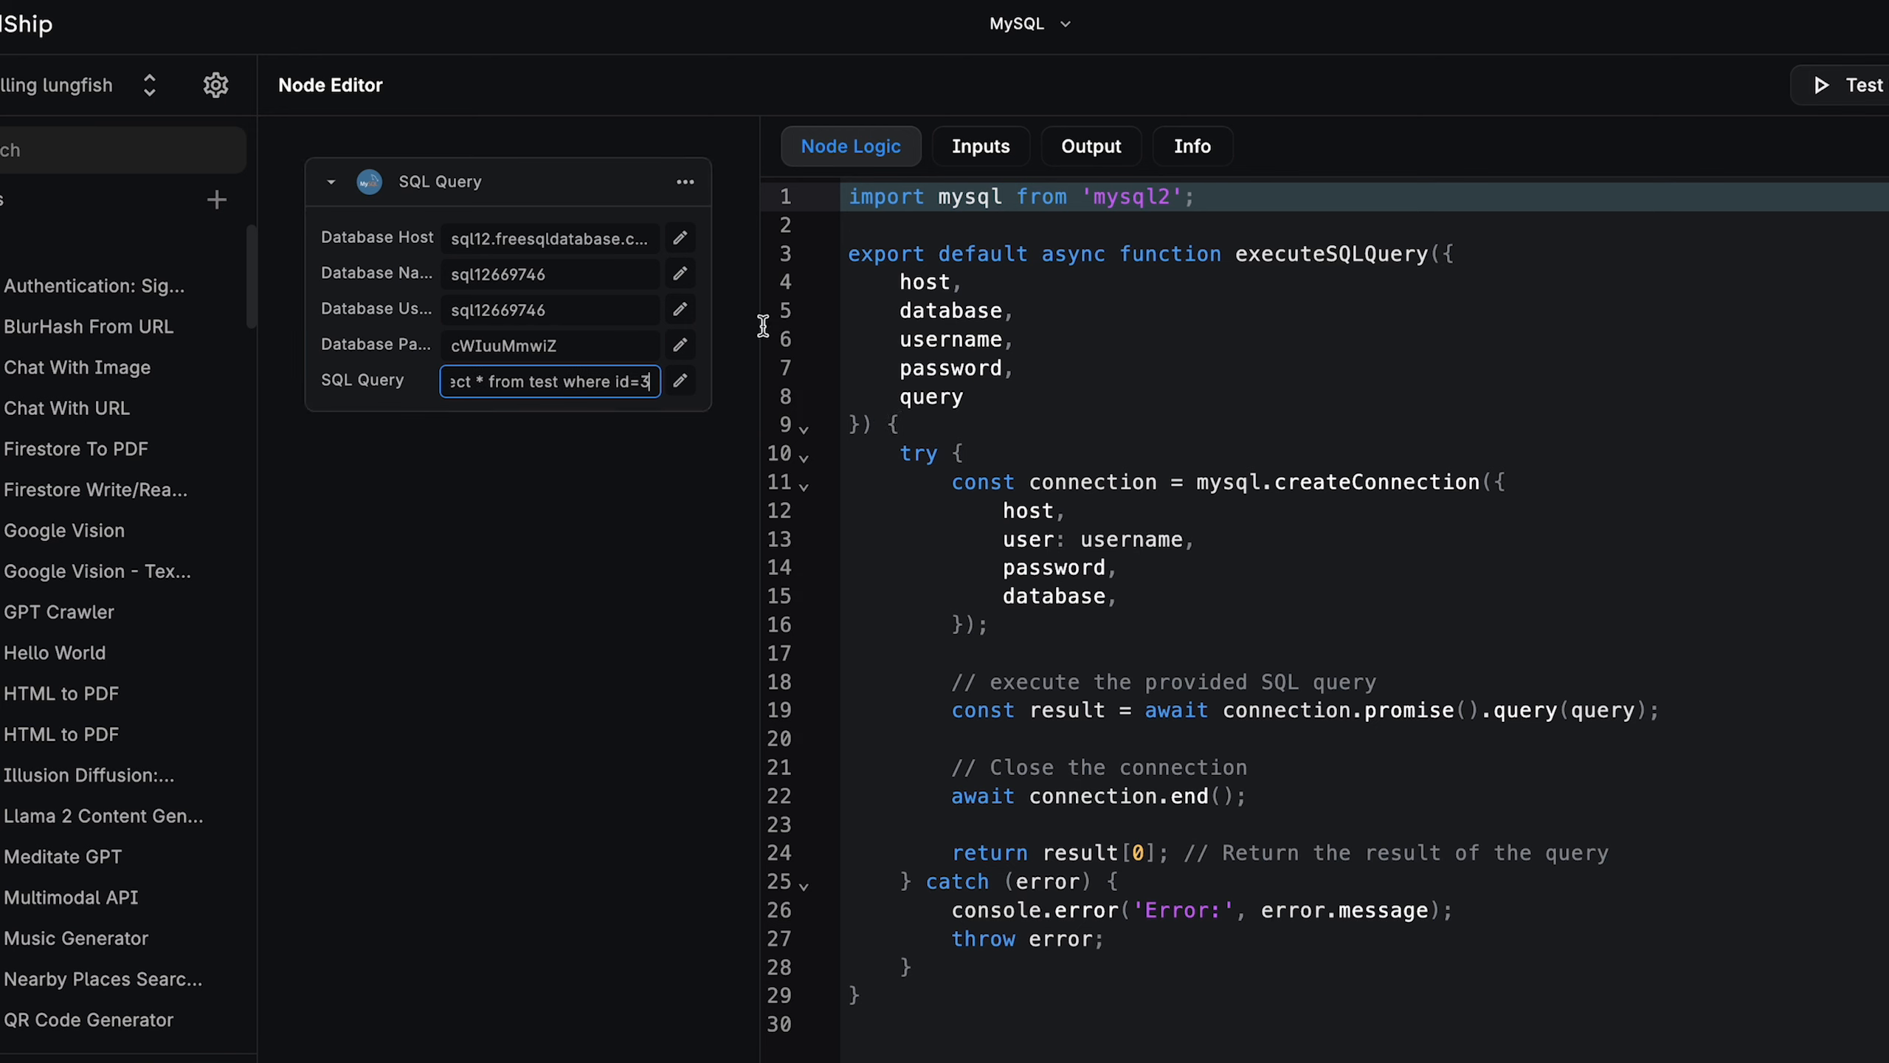
pyautogui.press('BackSpace')
pyautogui.press('BackSpace')
pyautogui.press('BackSpace')
pyautogui.press('BackSpace')
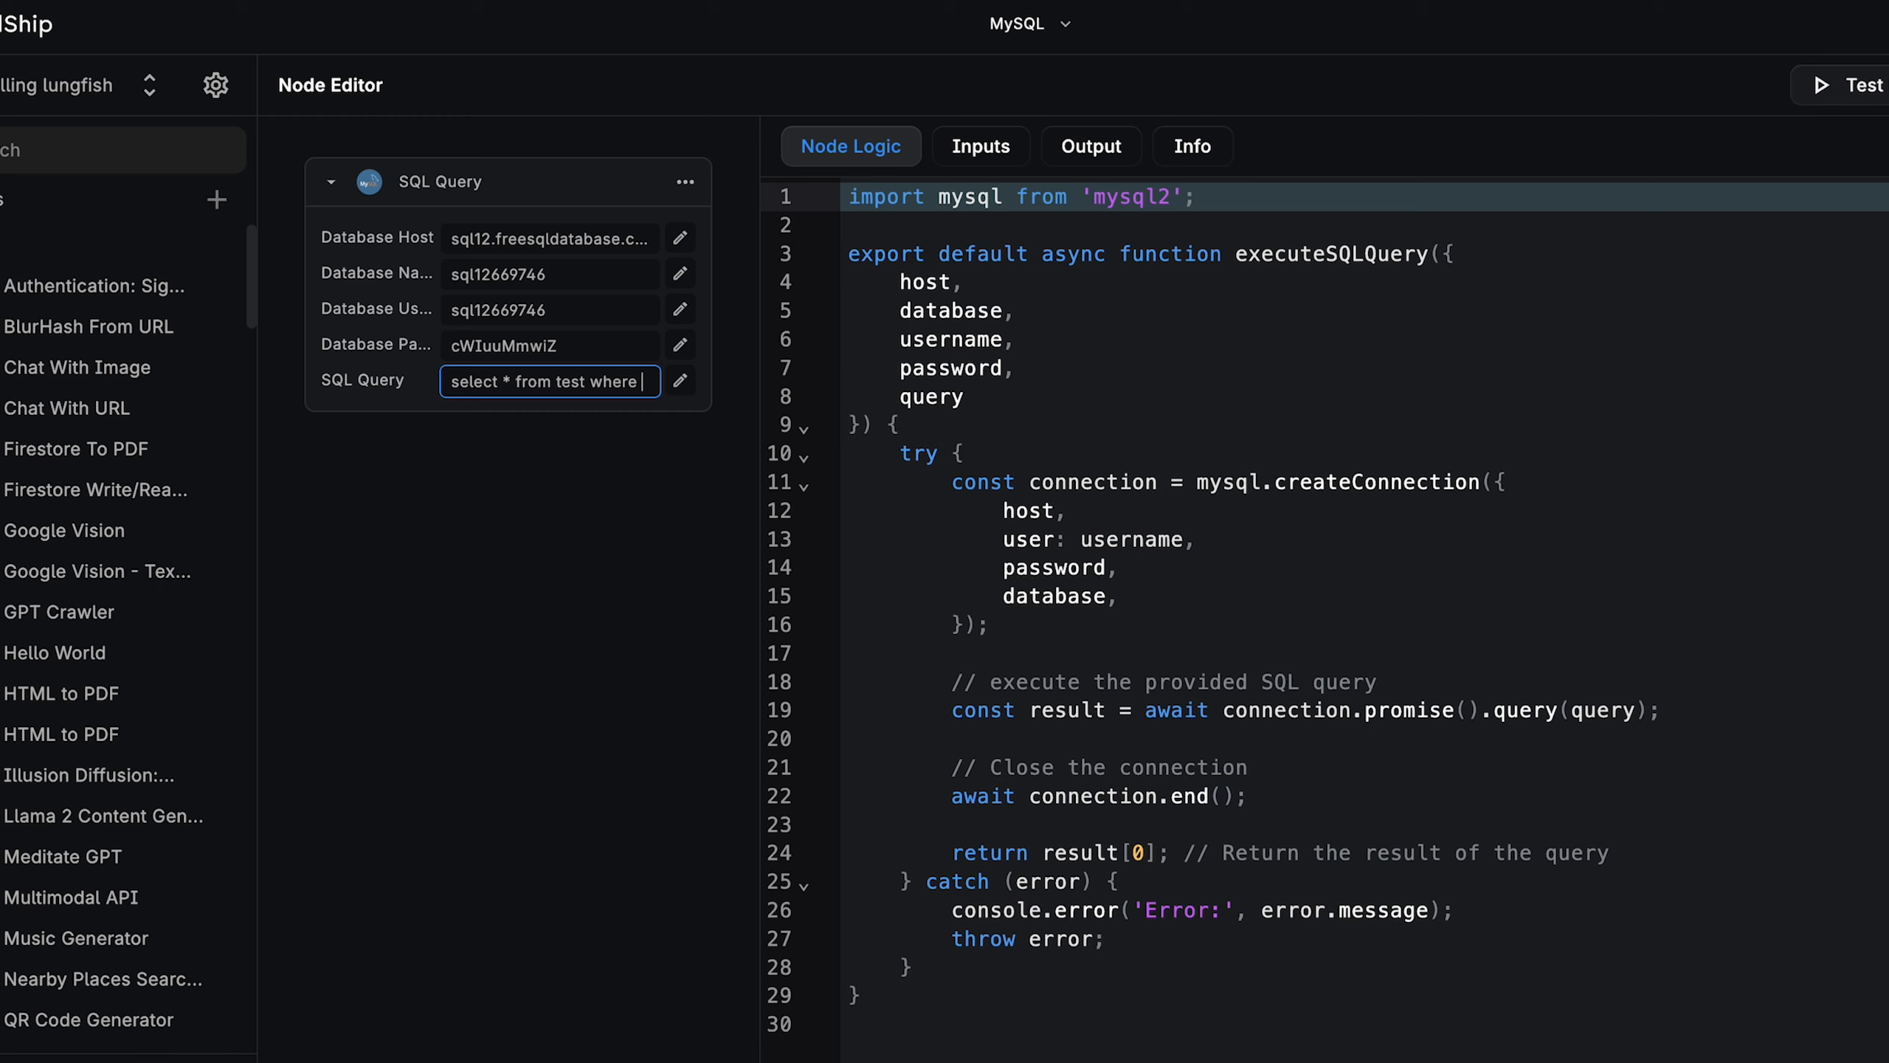
pyautogui.write('origin=')
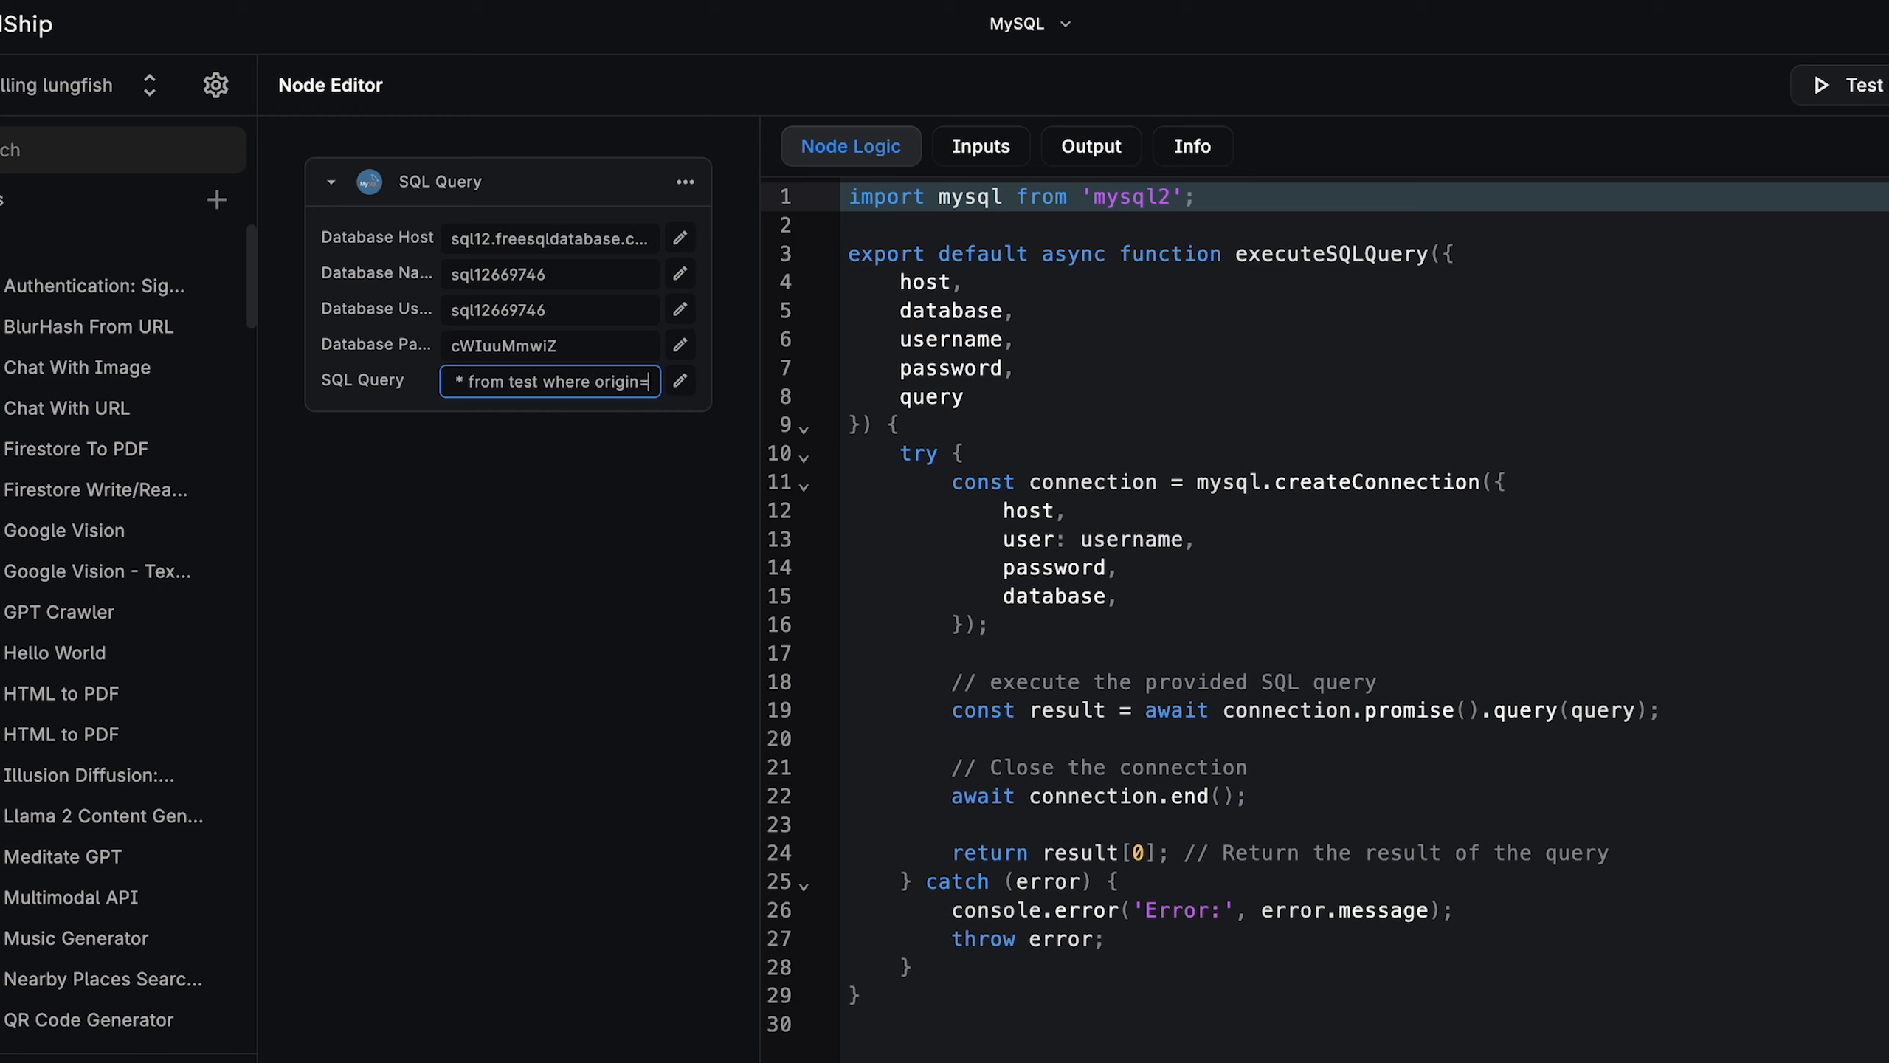
pyautogui.write('"China')
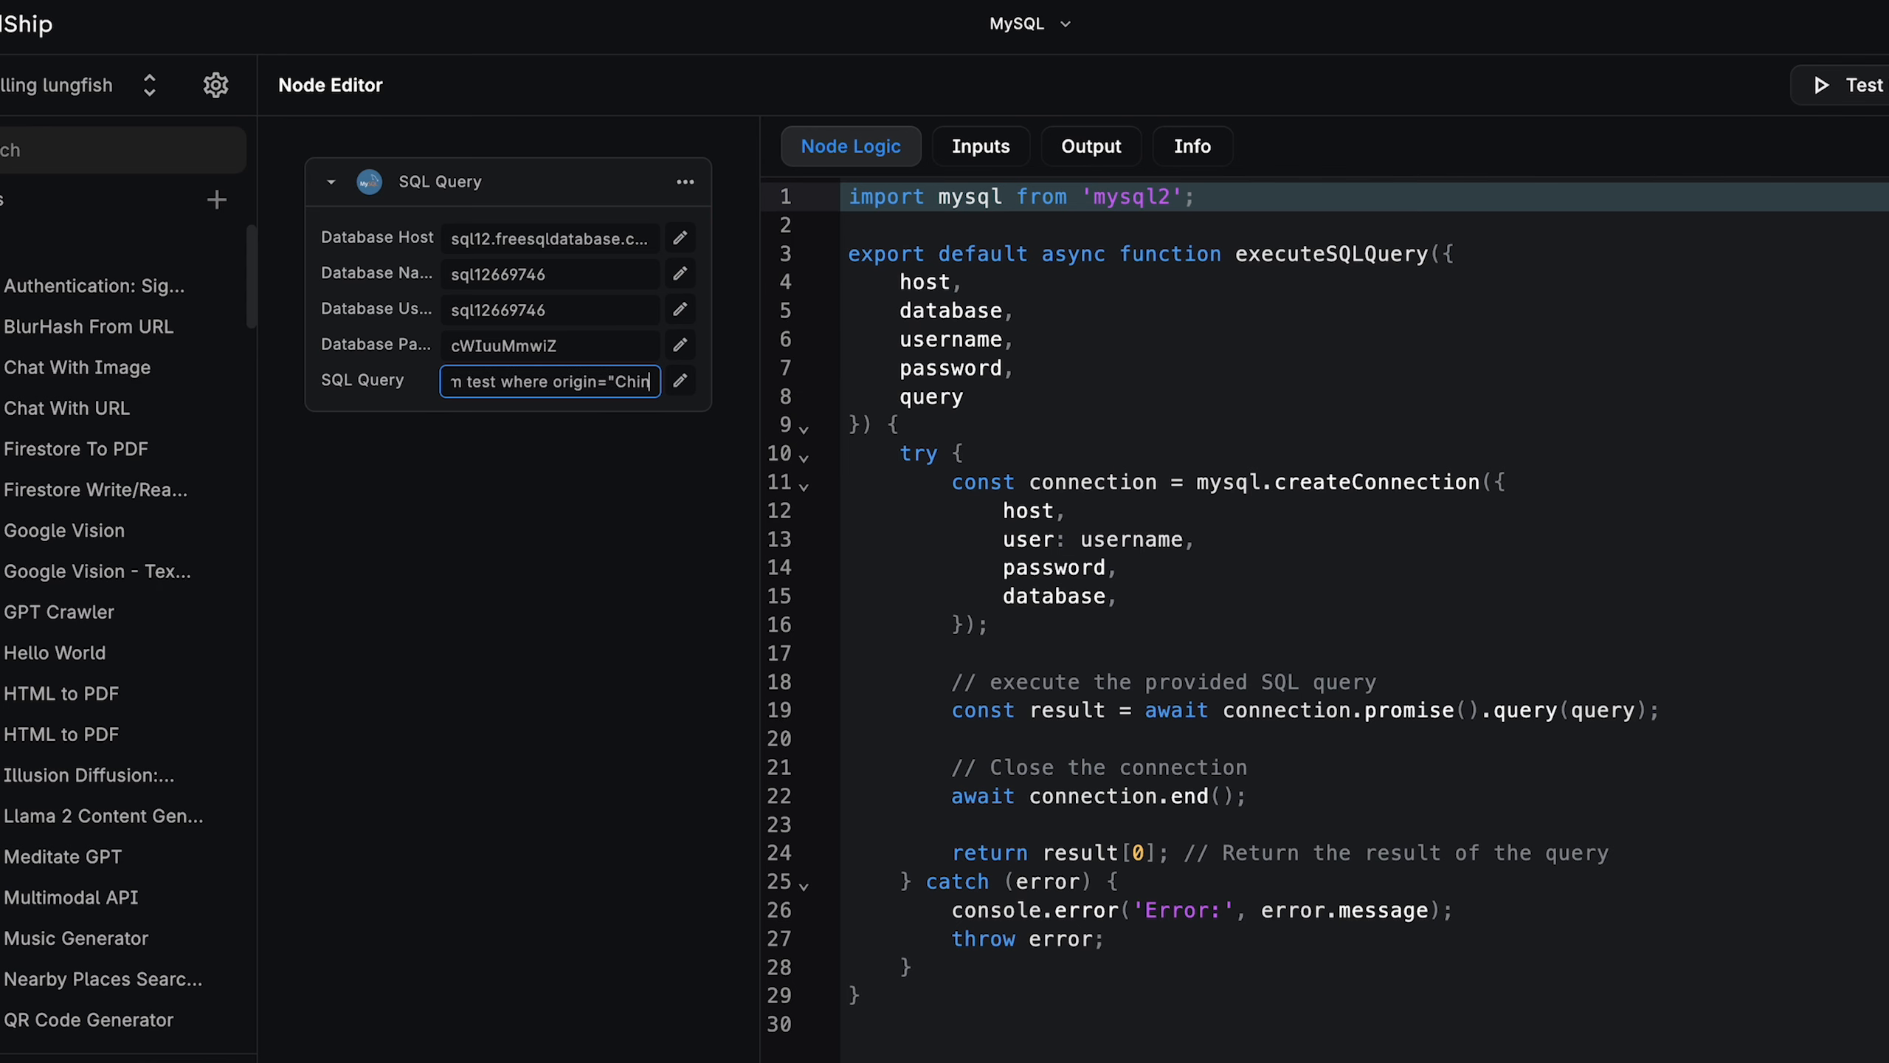
pyautogui.write('"')
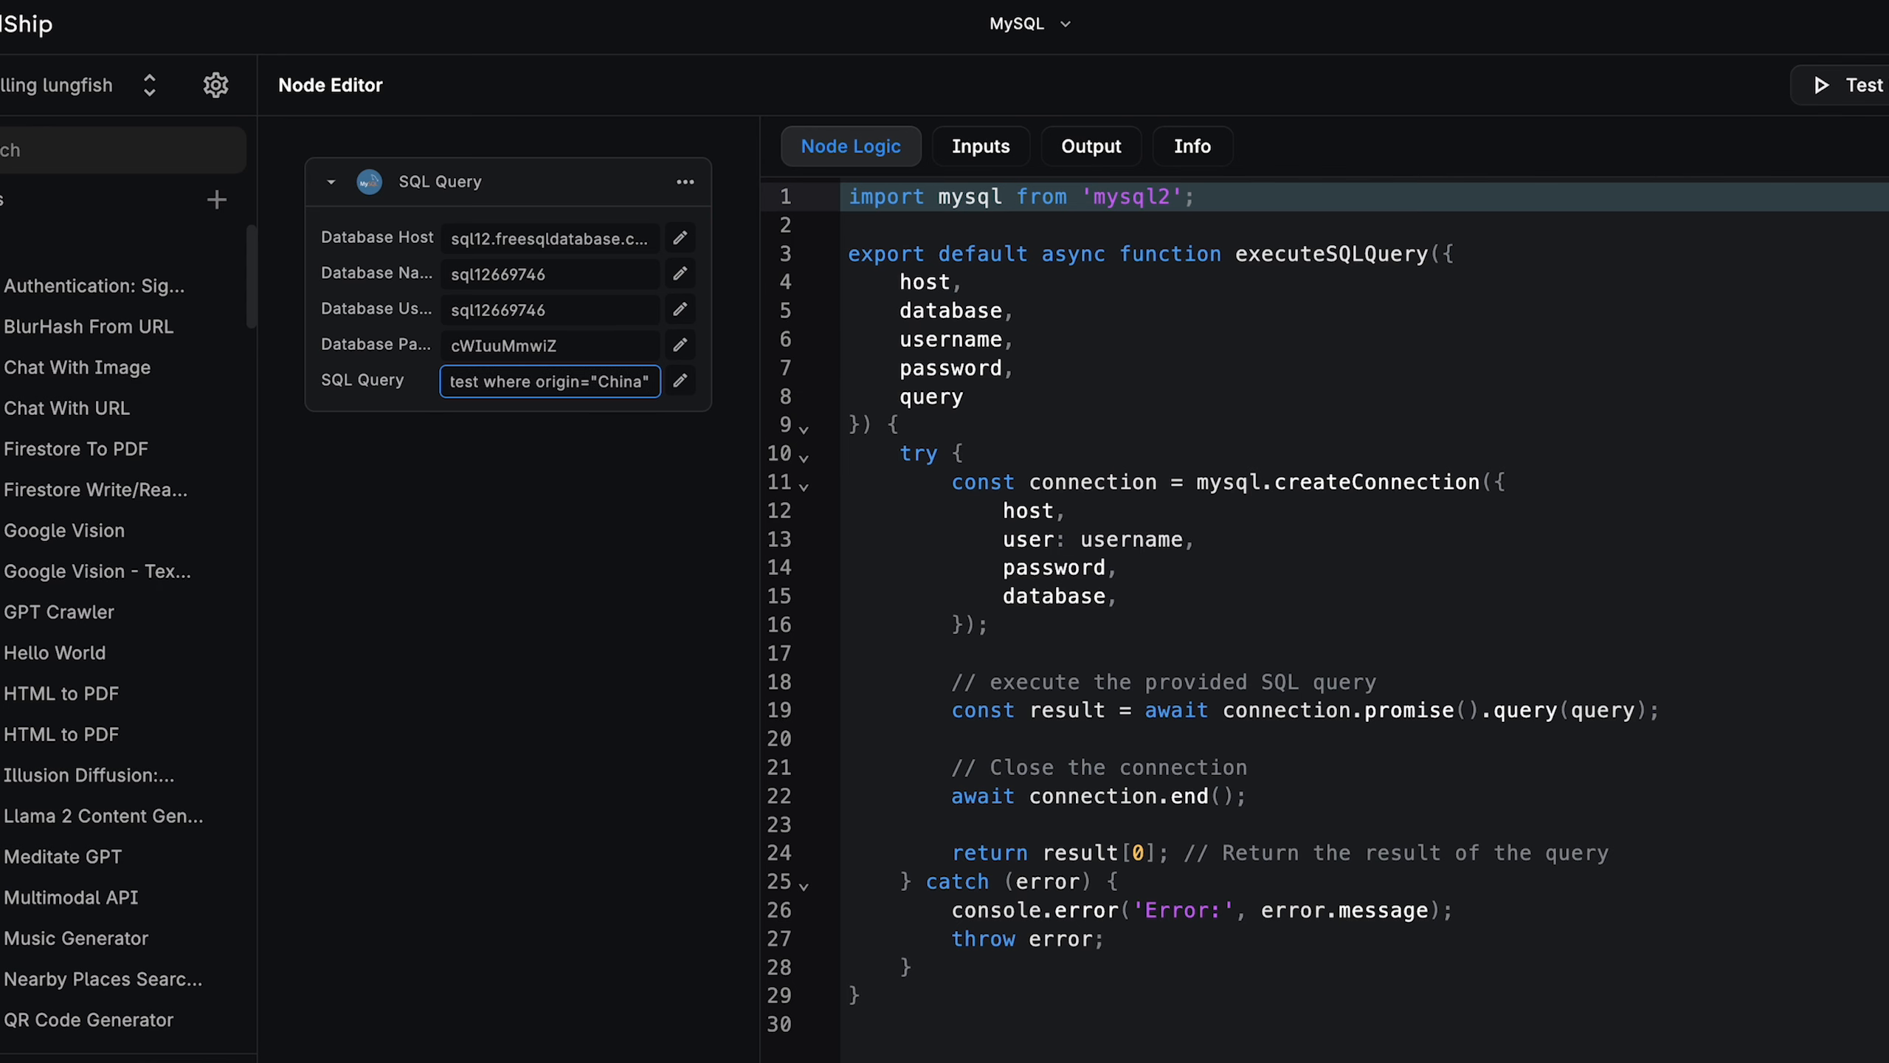
pyautogui.click(530, 481)
# Step: Test the SQL Query node and switch to phpMyAdmin to look at the test table's rows for comparison
pyautogui.click(1816, 82)
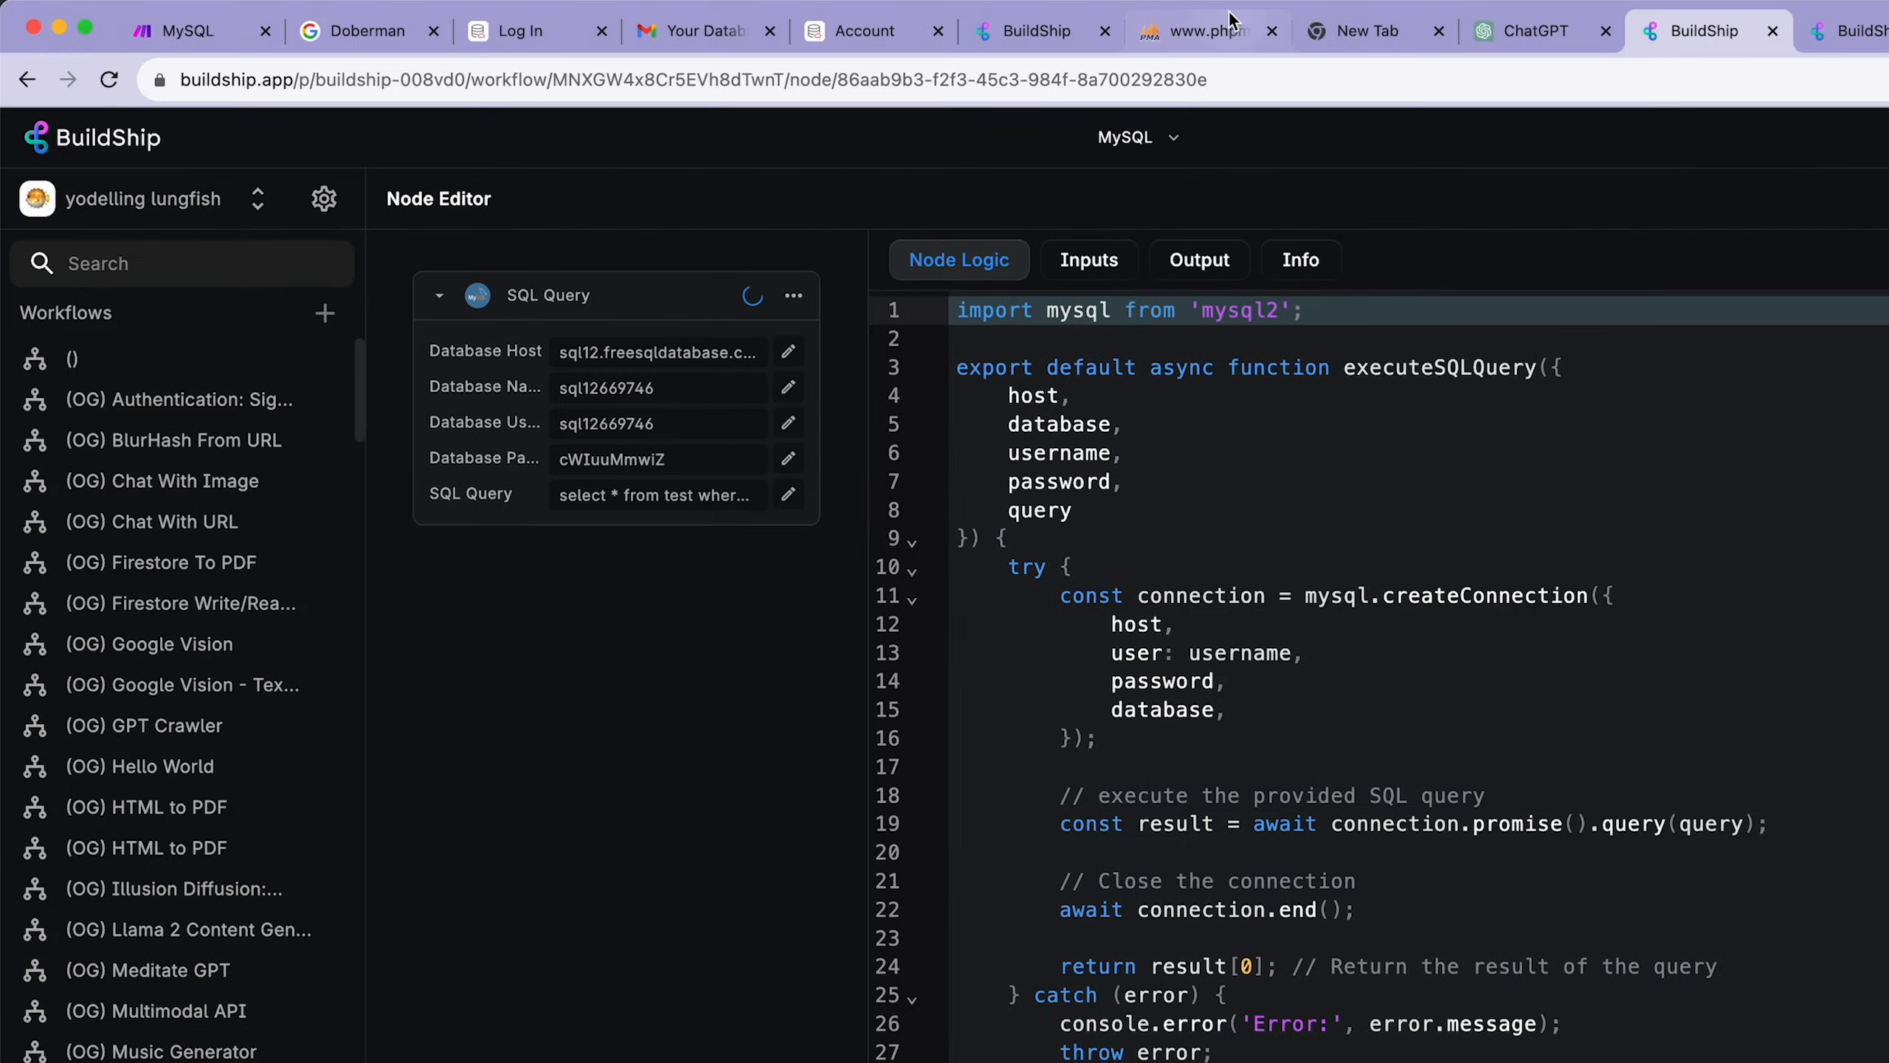
pyautogui.click(1229, 21)
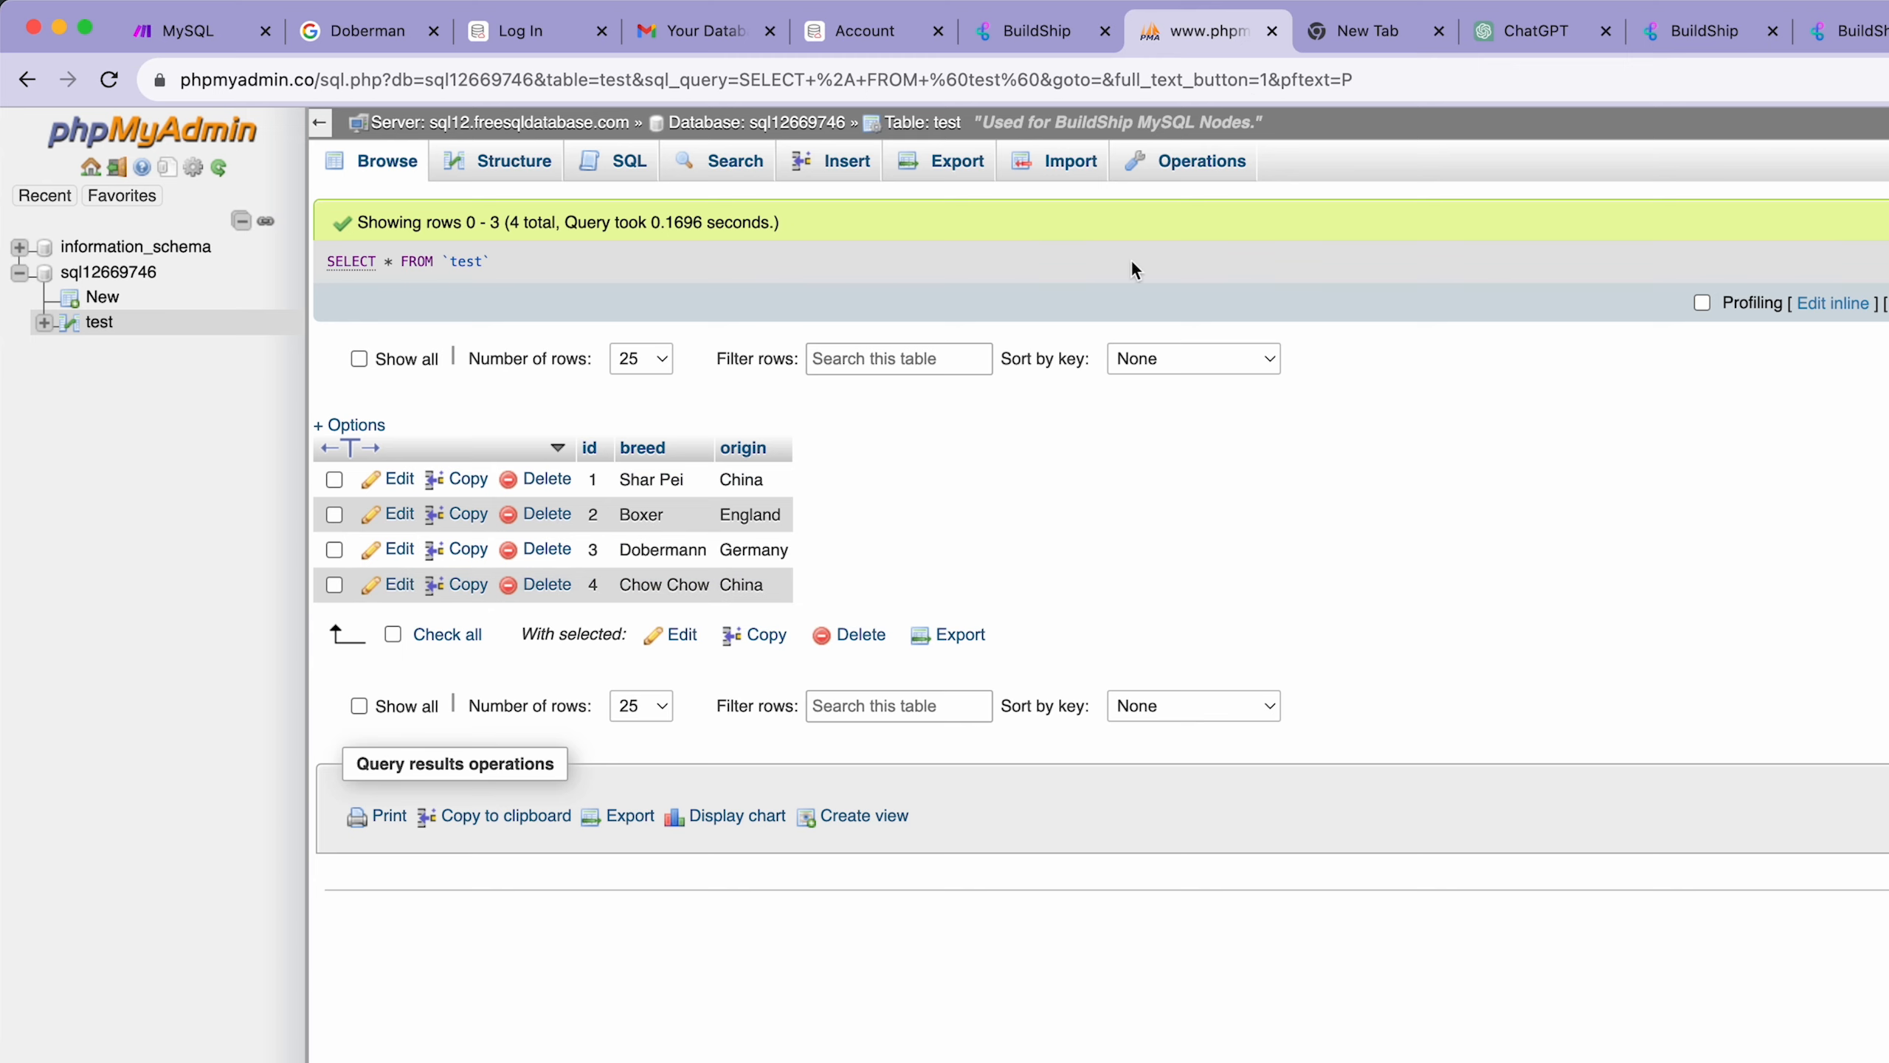
# Step: Switch back to BuildShip and open the Select Query node in the node editor together with its Columns value
pyautogui.click(1687, 25)
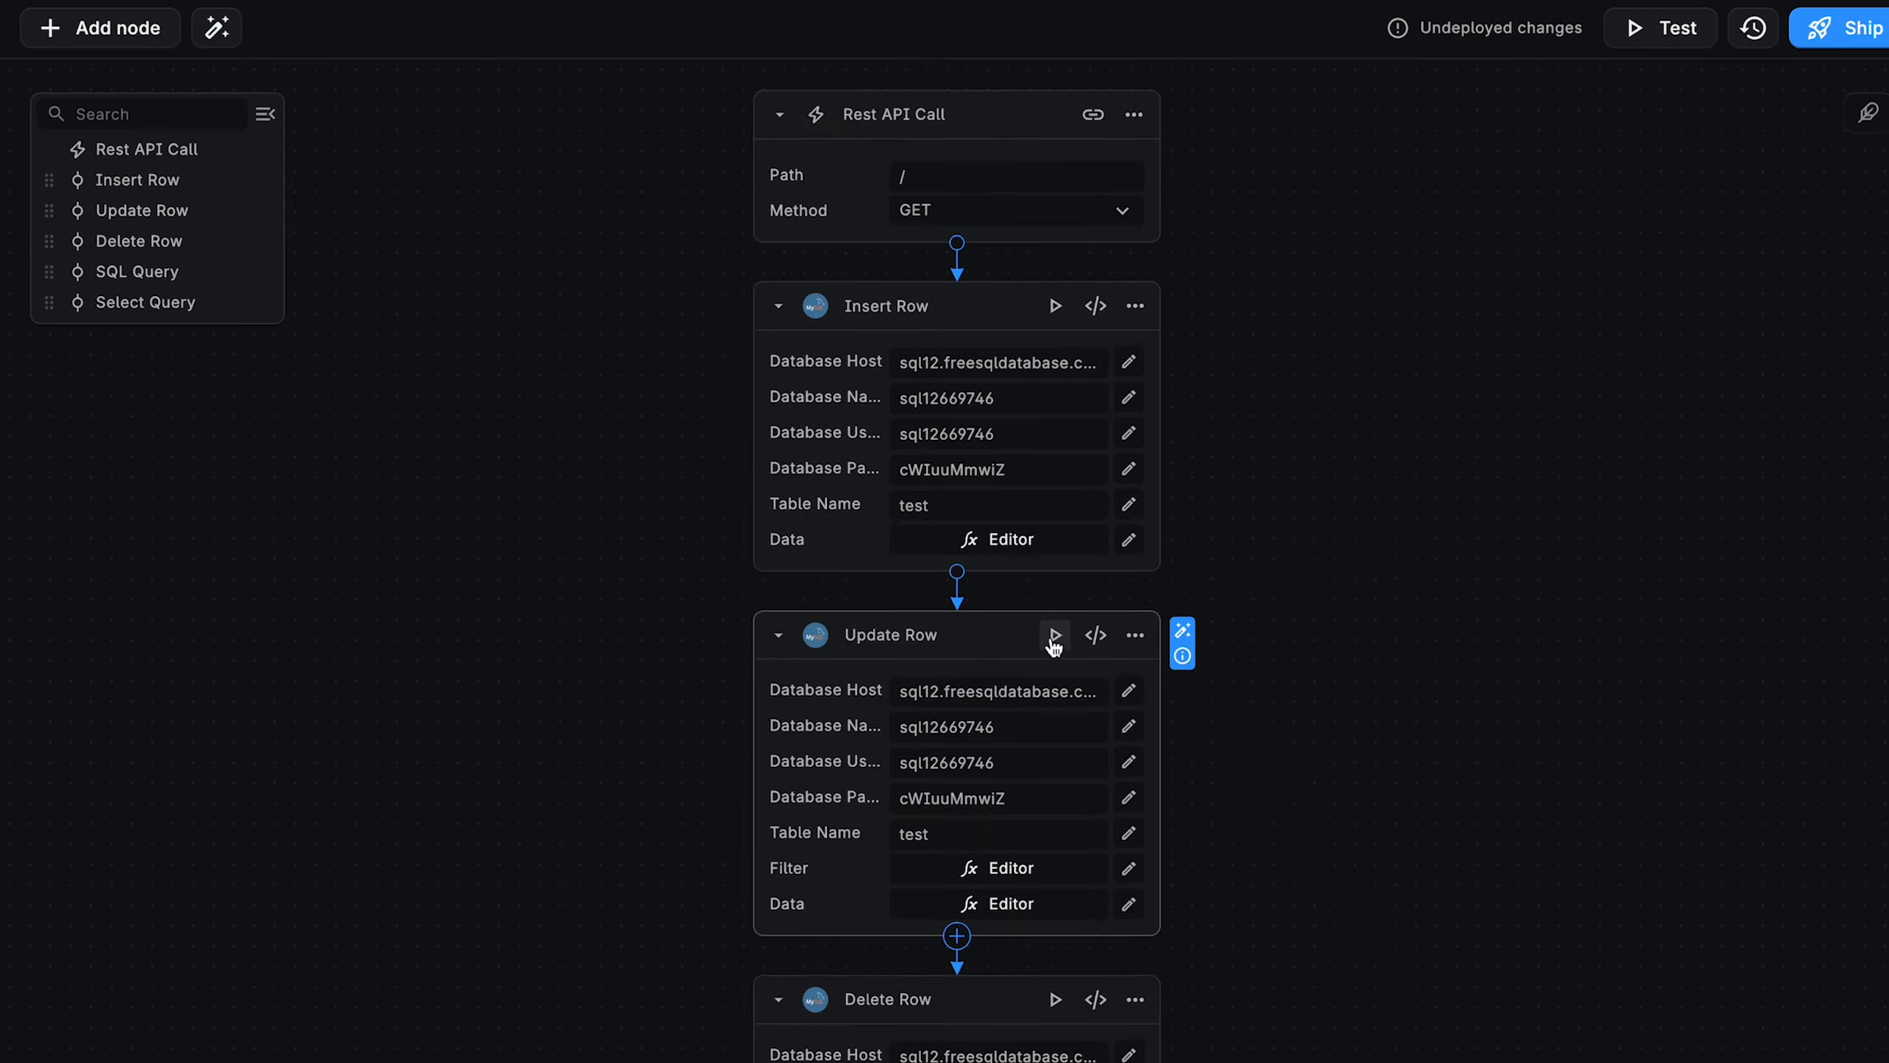
pyautogui.scroll(-10, 1052, 641)
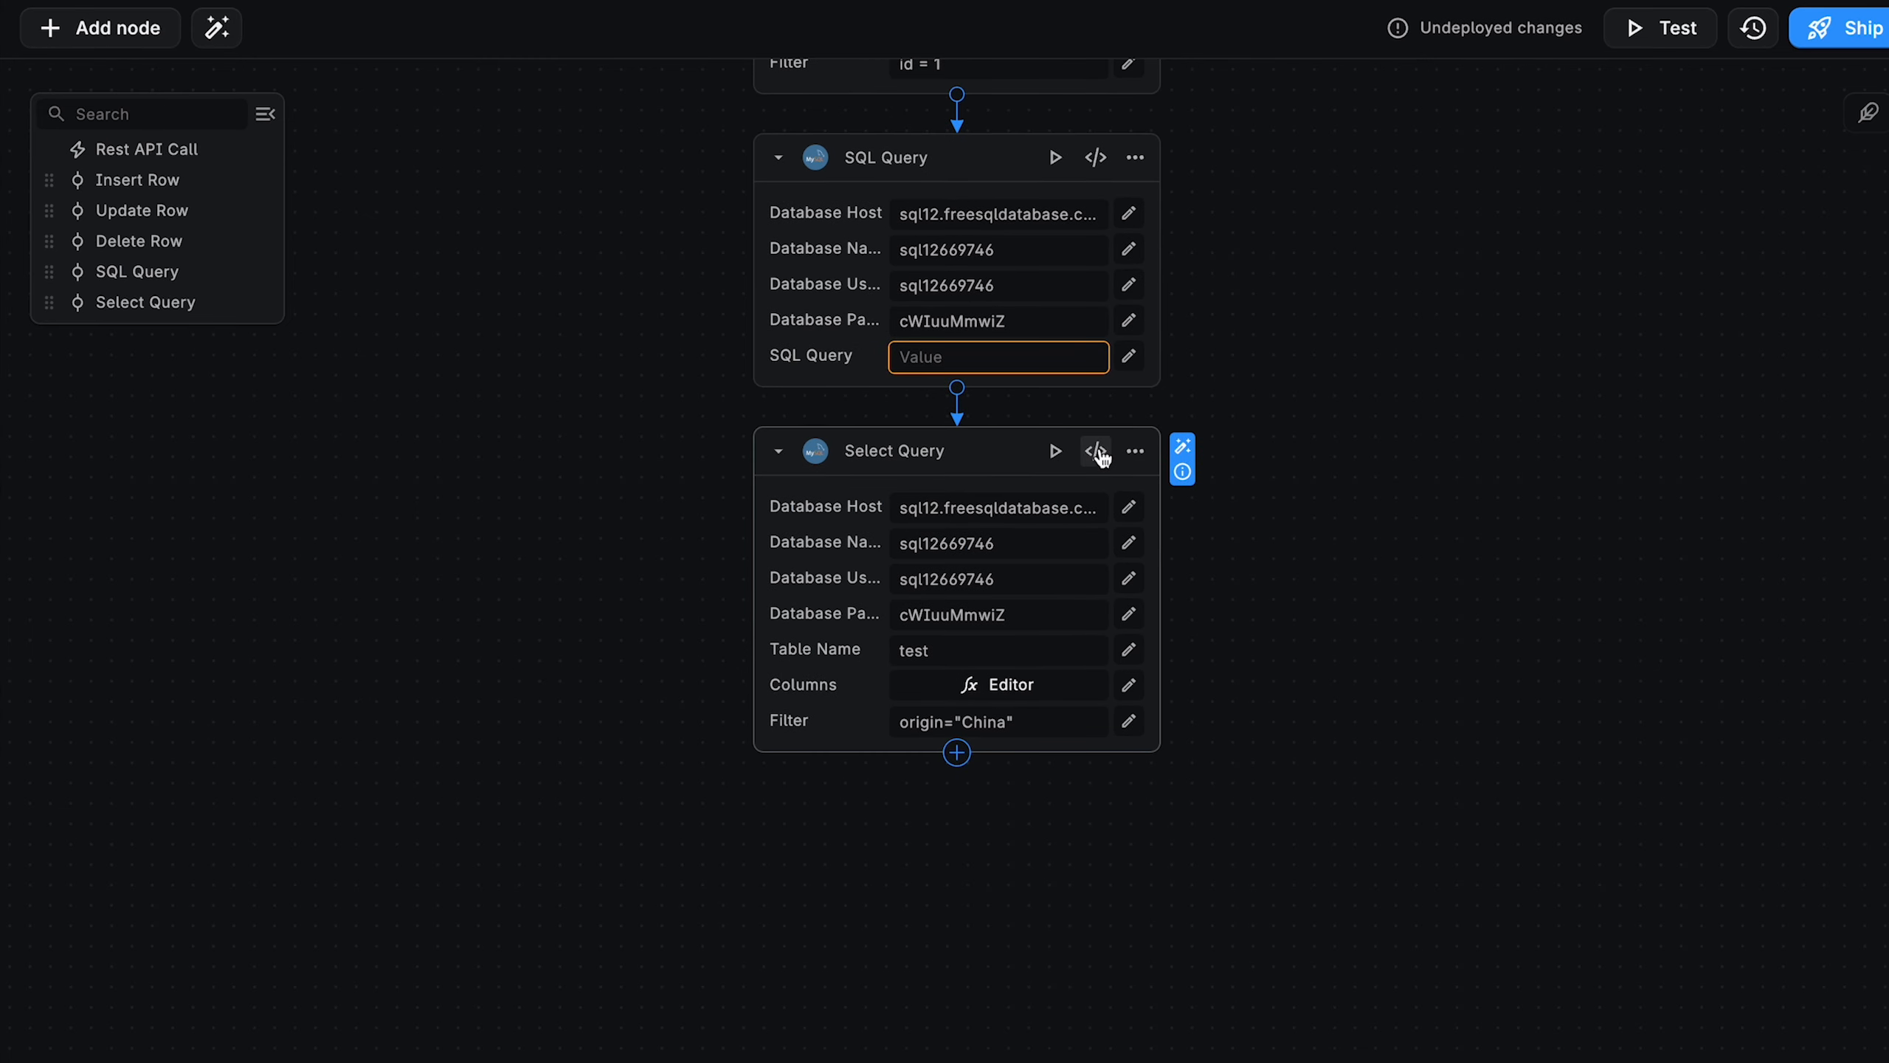
pyautogui.click(1098, 448)
pyautogui.click(297, 372)
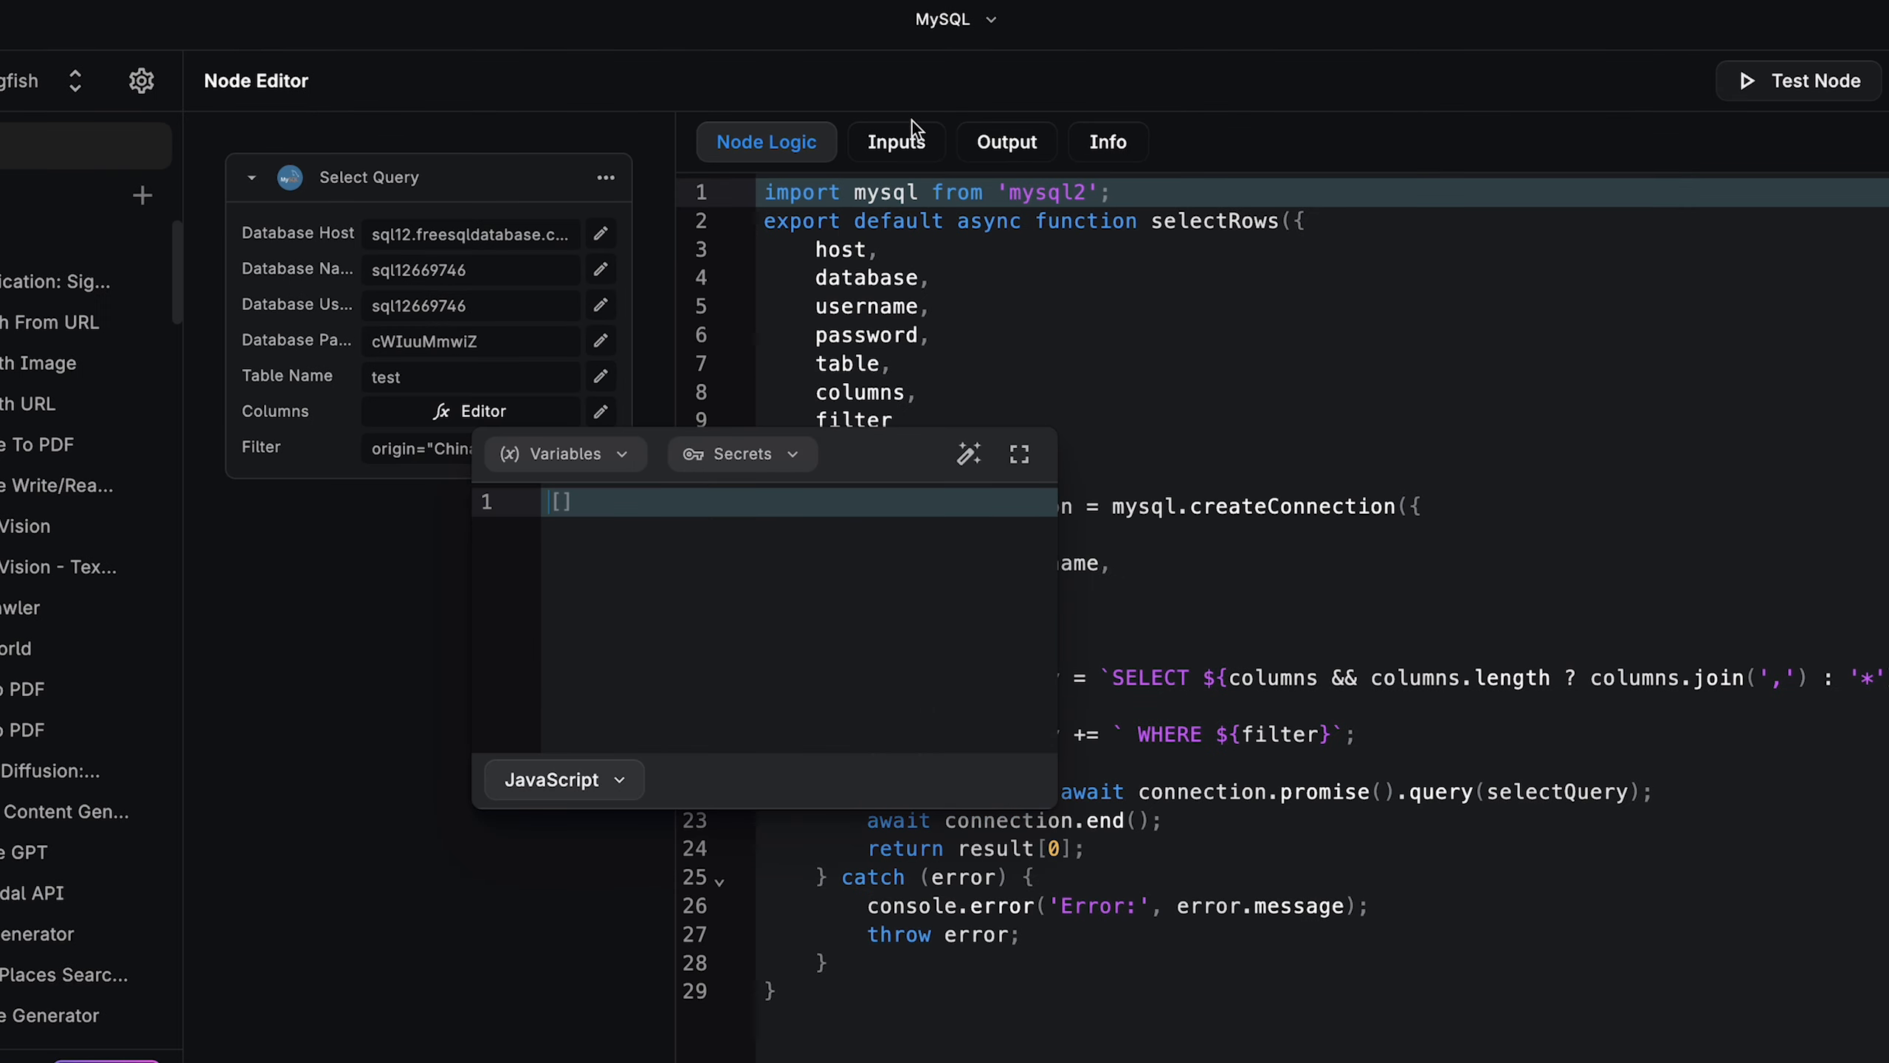
# Step: Copy the sample input from the Columns field's description and set the Select Query node's Columns to ["id", "breed"]
pyautogui.click(913, 144)
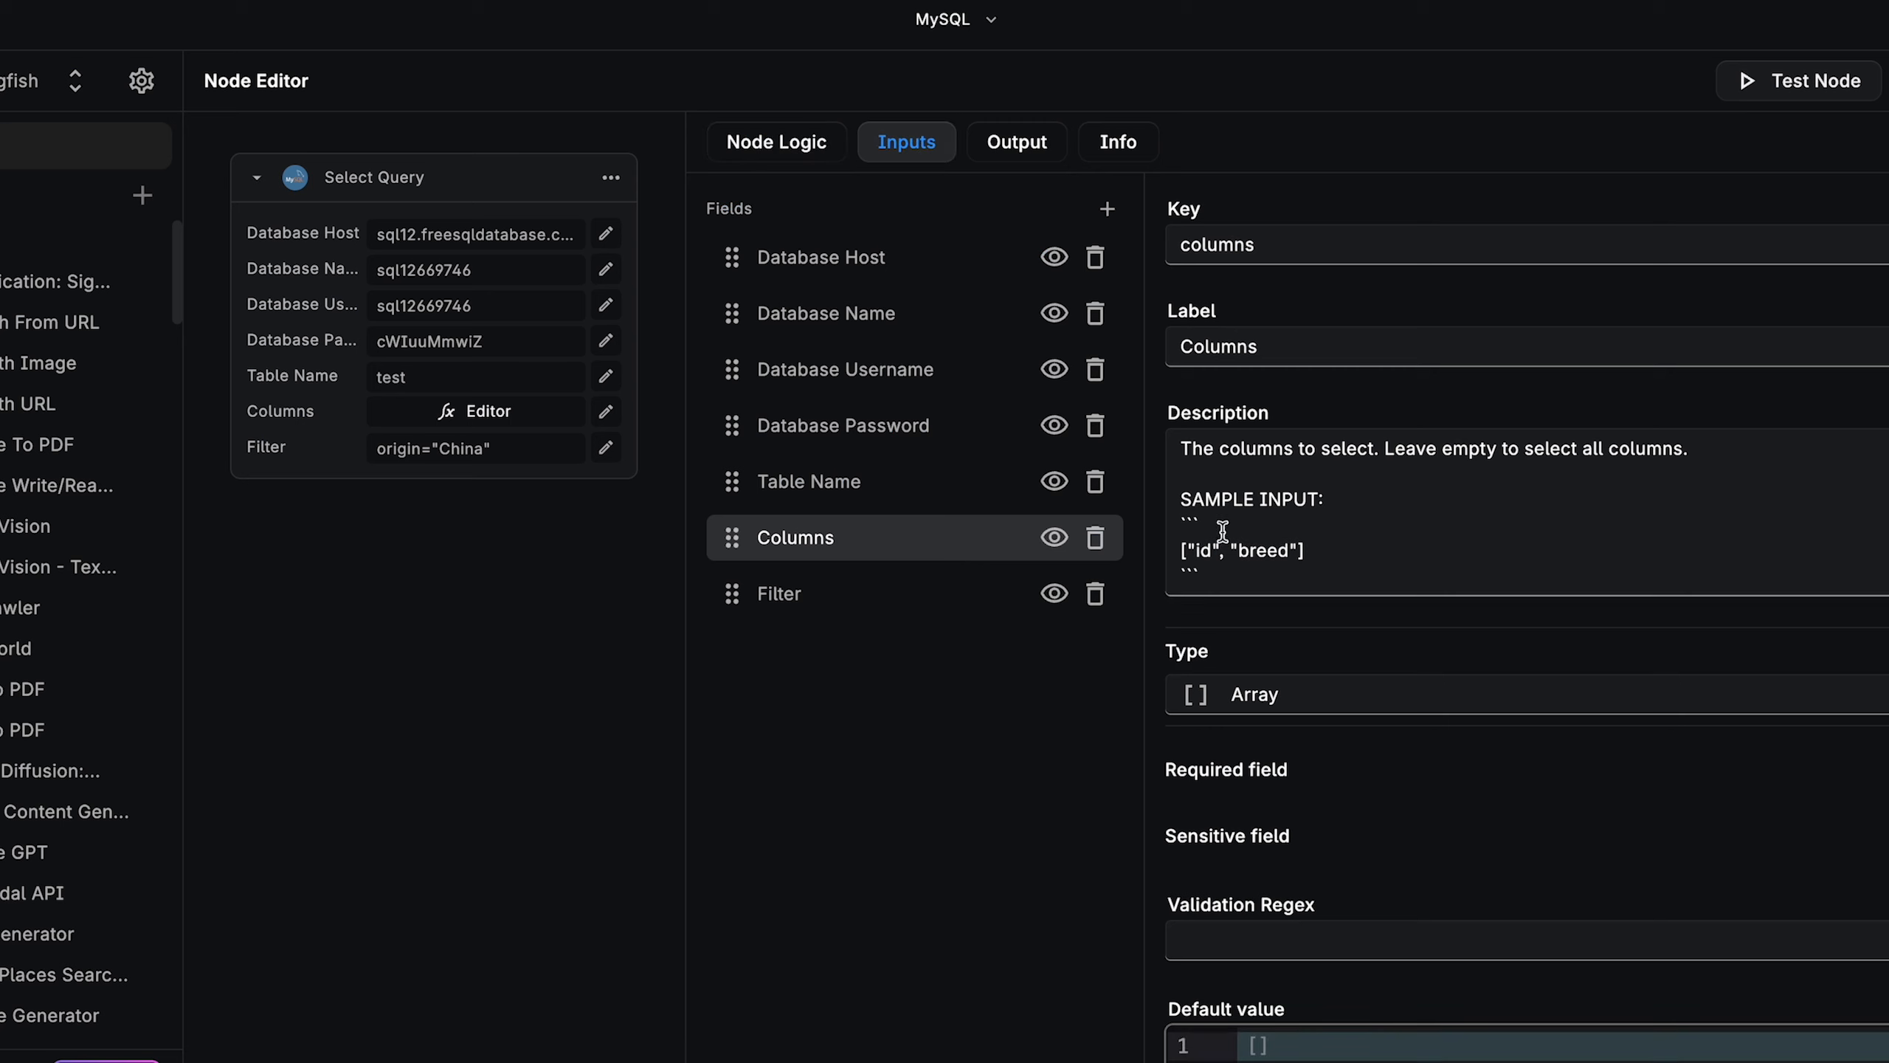
pyautogui.moveTo(1314, 550); pyautogui.dragTo(1178, 549)
pyautogui.hotkey('ctrl', 'c')
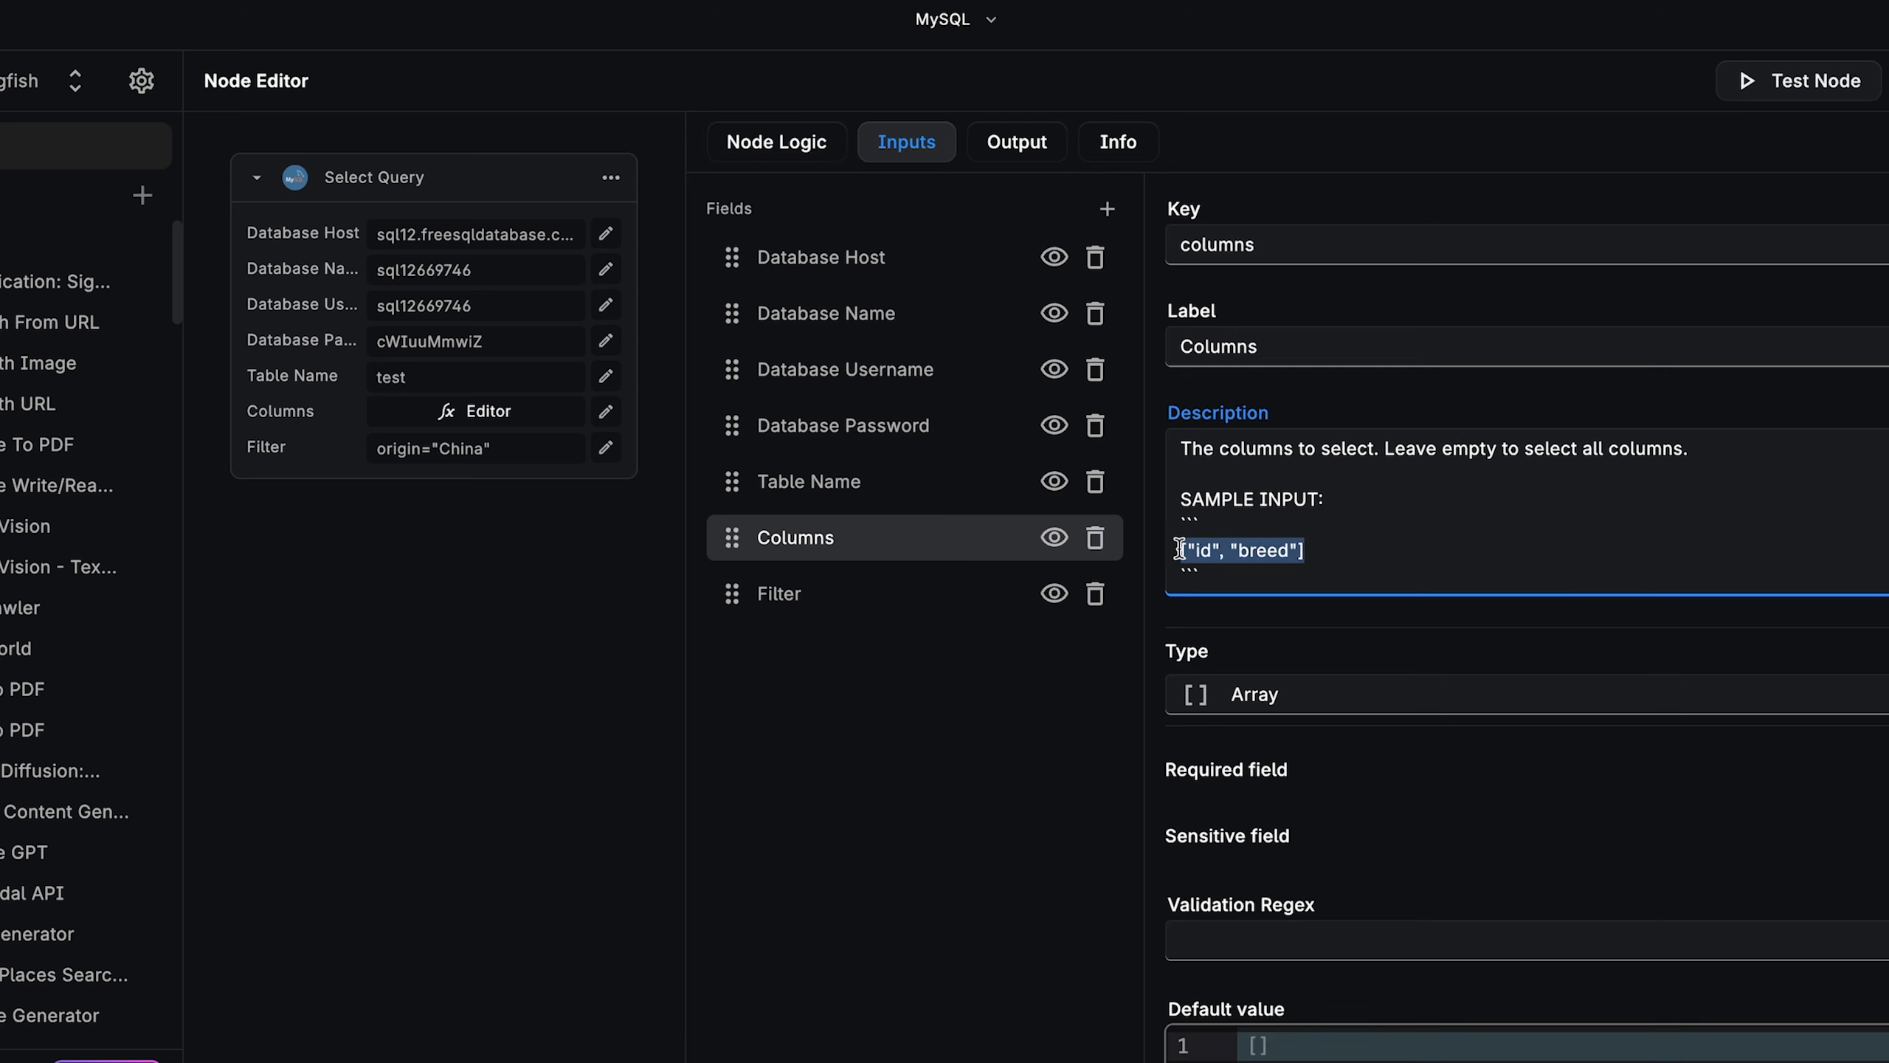
pyautogui.click(555, 411)
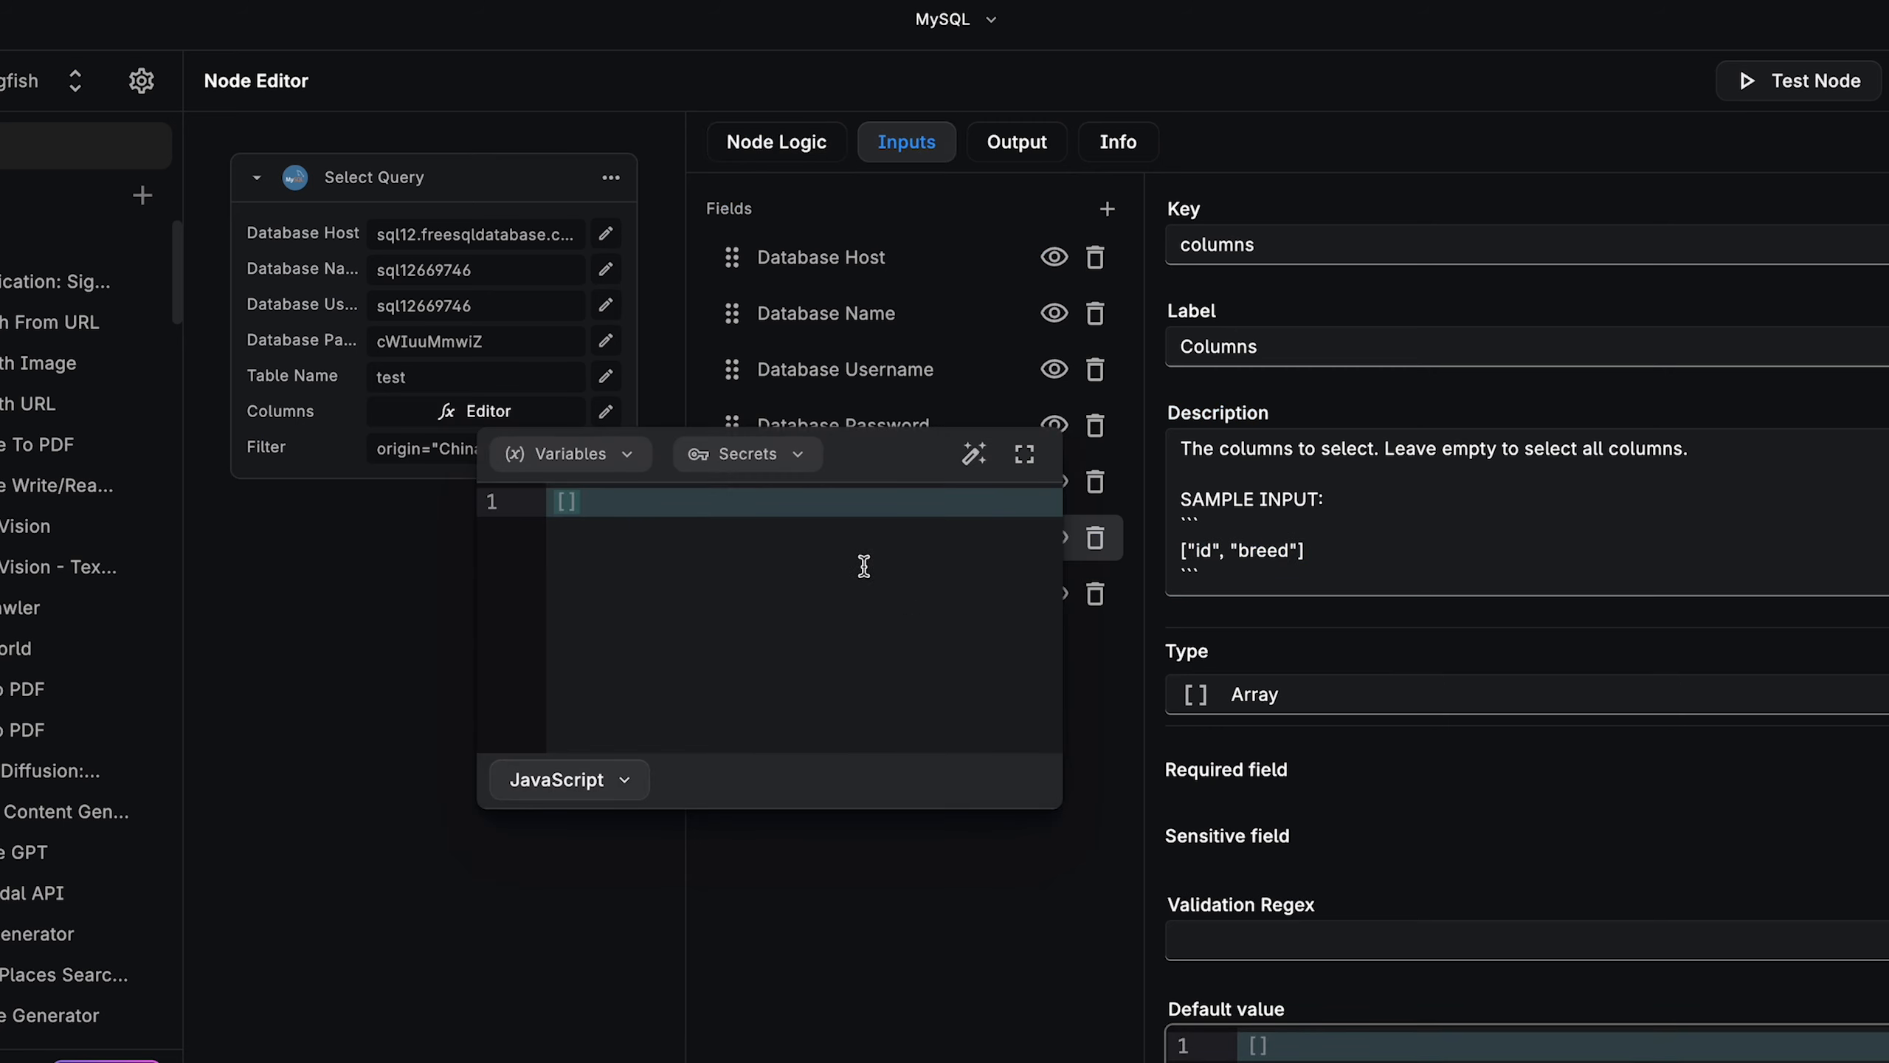
pyautogui.hotkey('ctrl', 'v')
pyautogui.click(1085, 969)
# Step: Check the Select Query node's Filter, test the node and return to its logic code
pyautogui.click(532, 446)
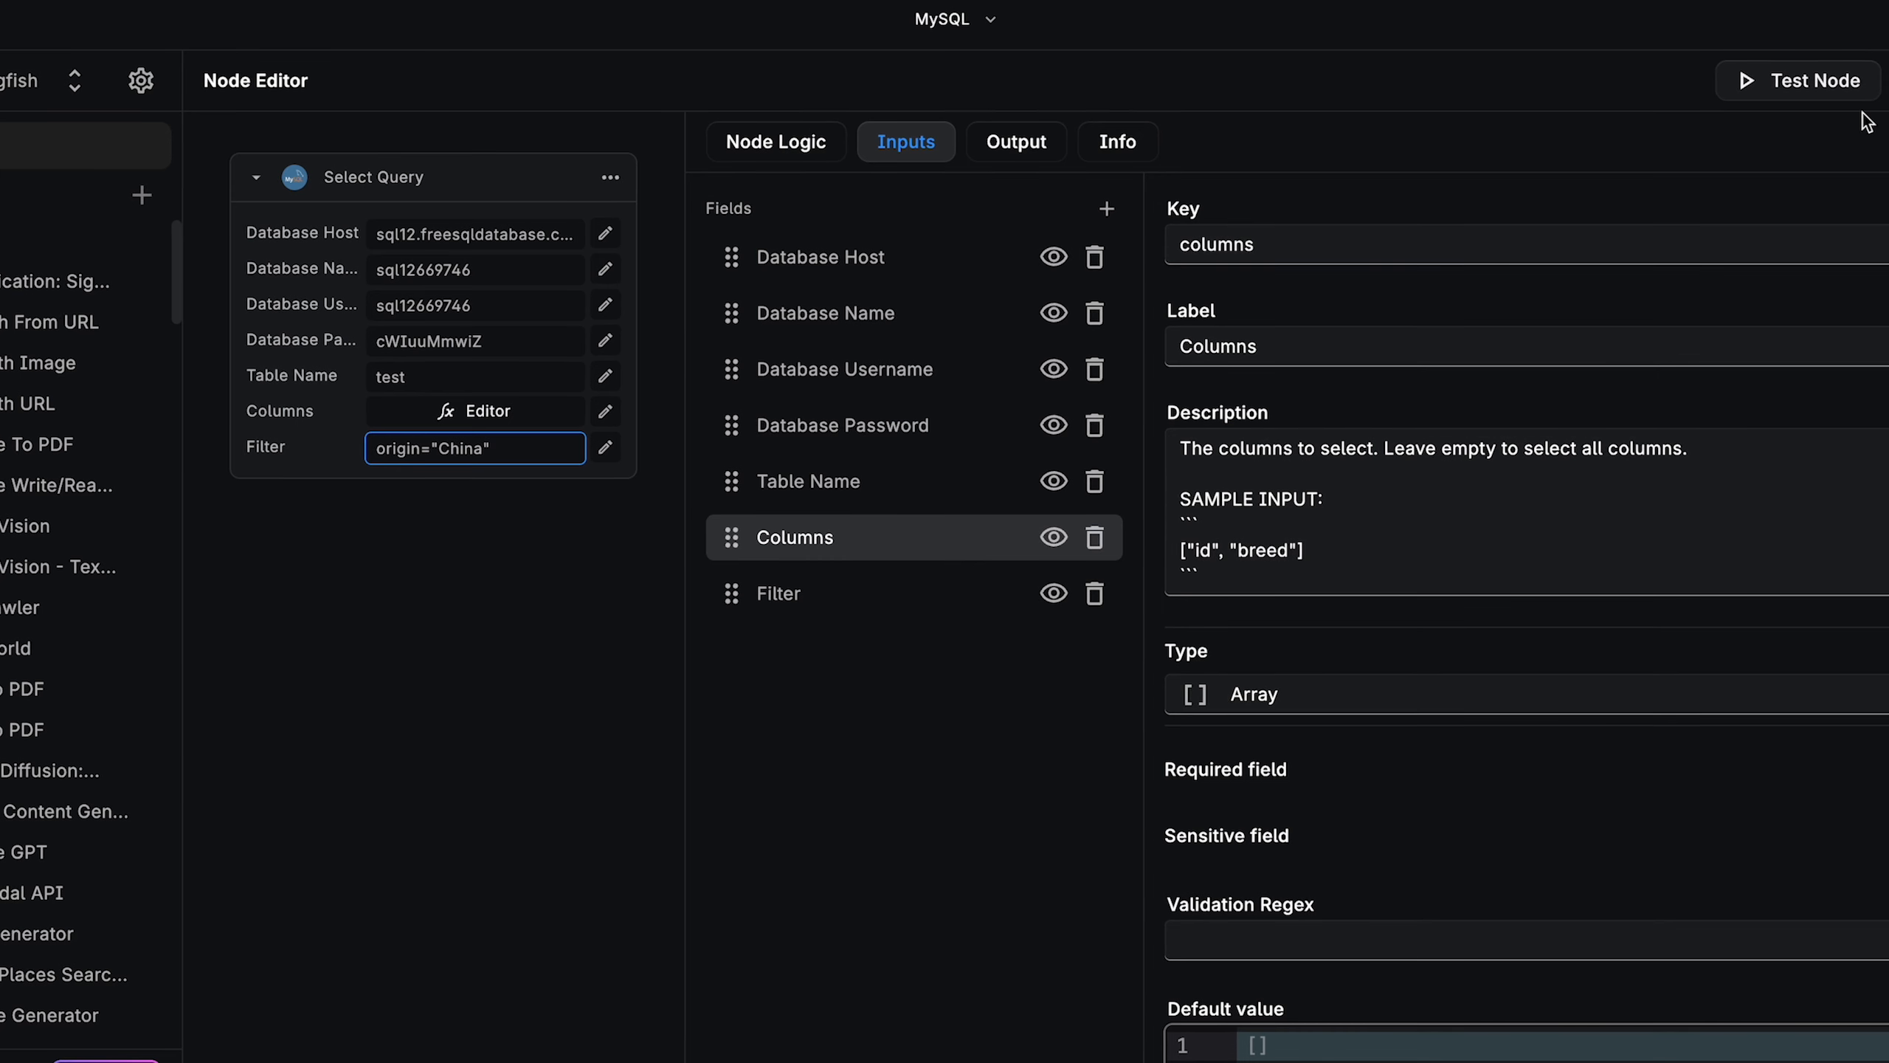
pyautogui.click(1816, 100)
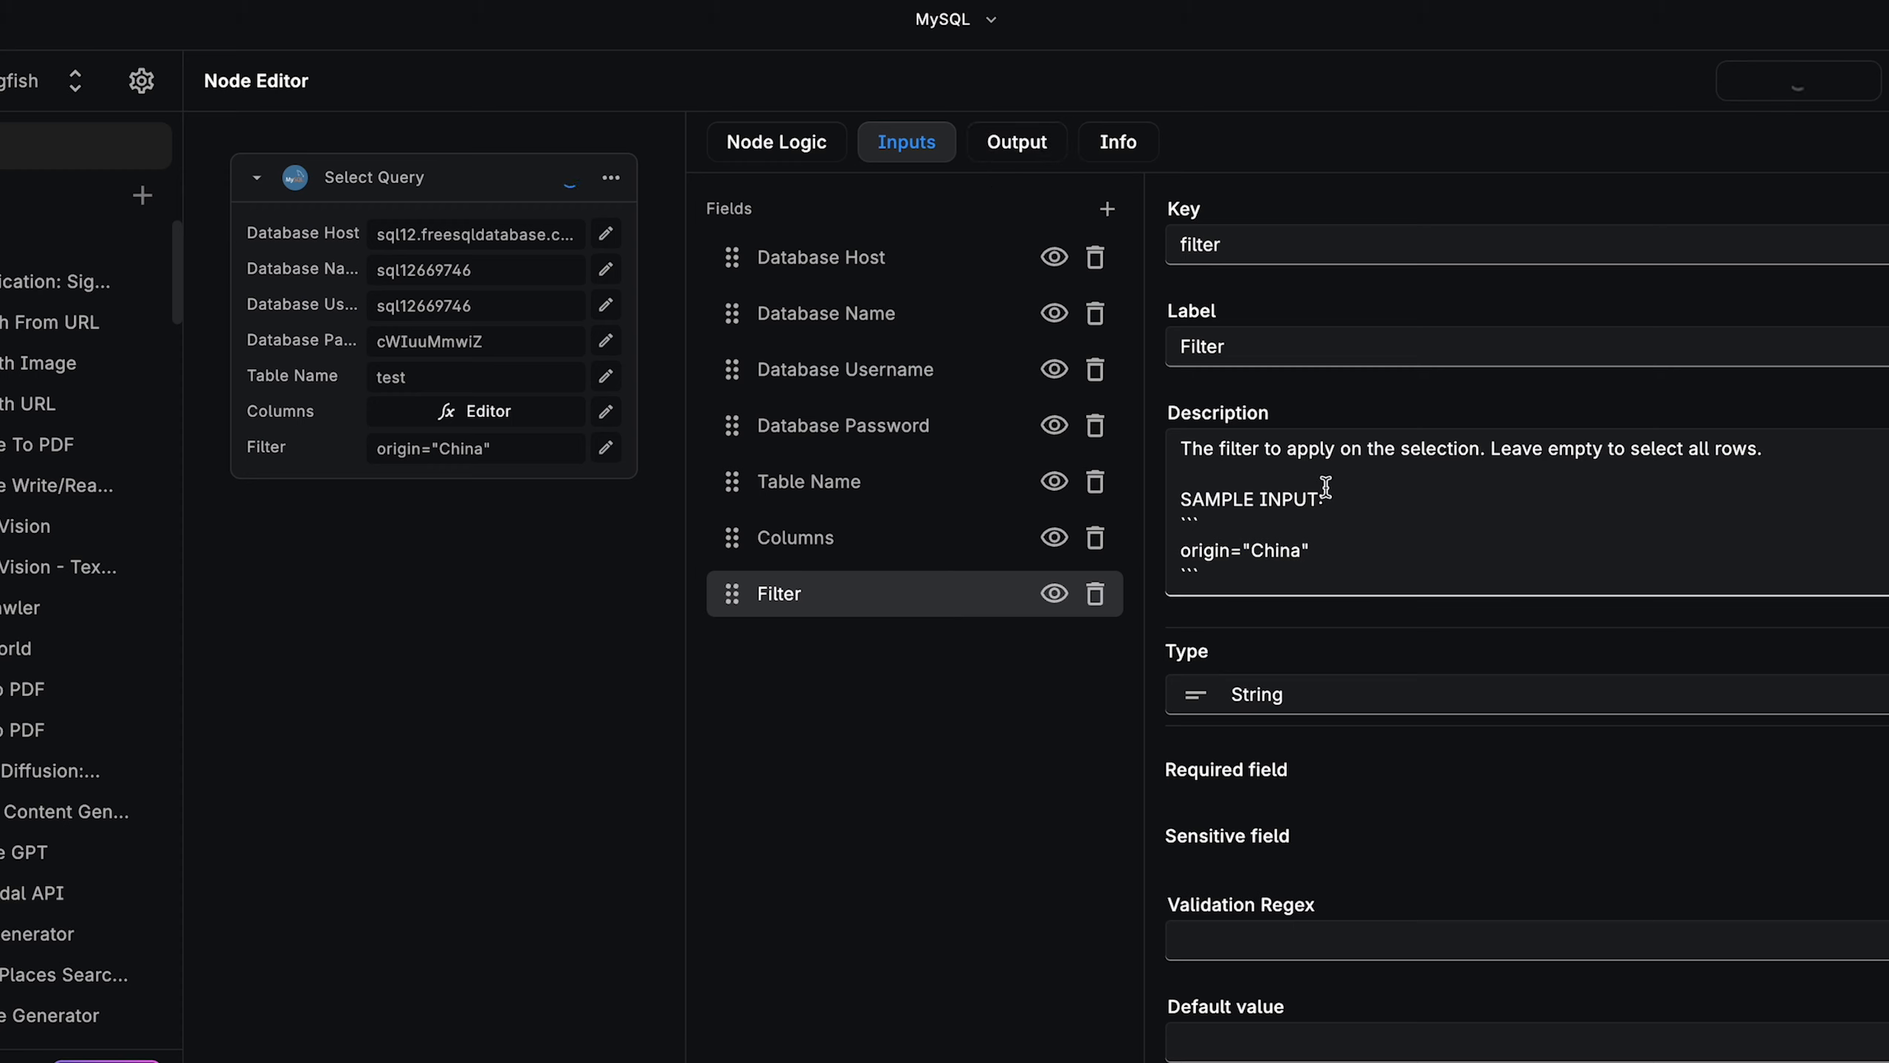
pyautogui.click(803, 143)
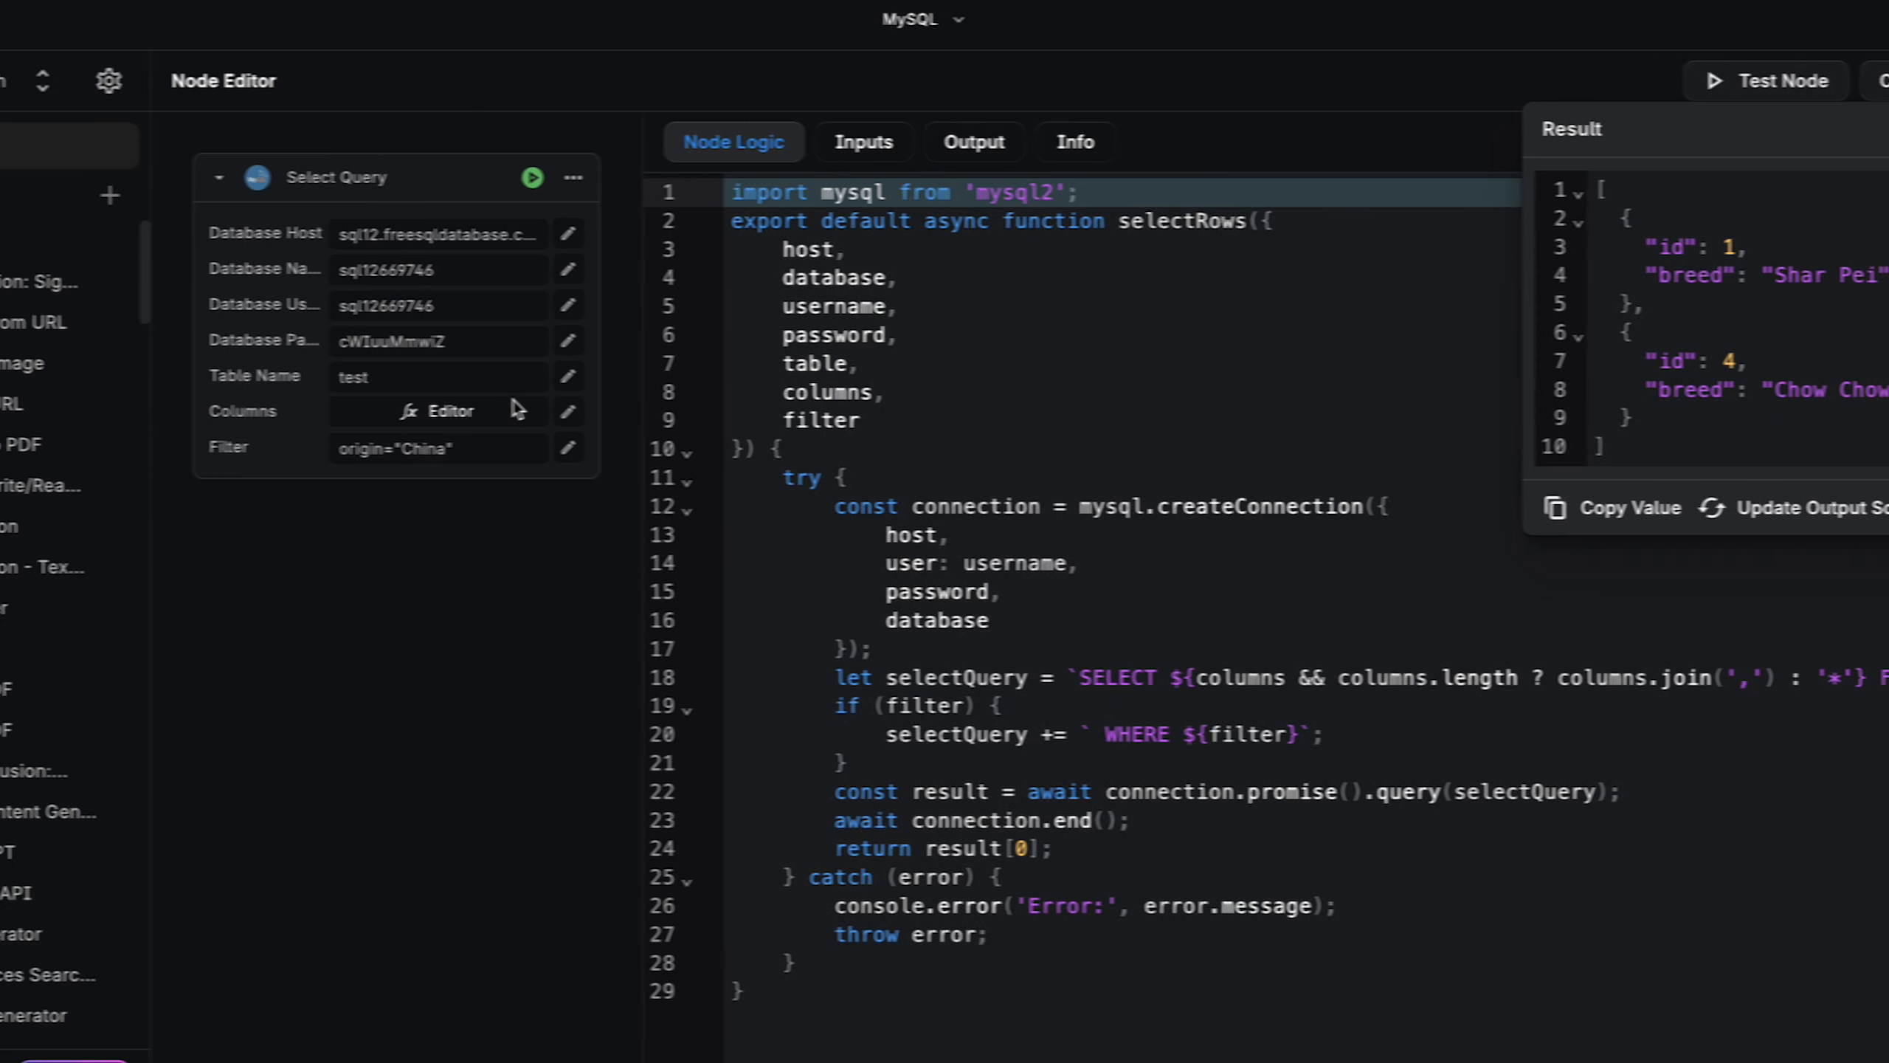
# Step: Clear the Select Query node's Columns and Filter values and test the node without them
pyautogui.click(323, 415)
pyautogui.moveTo(554, 499); pyautogui.dragTo(740, 498)
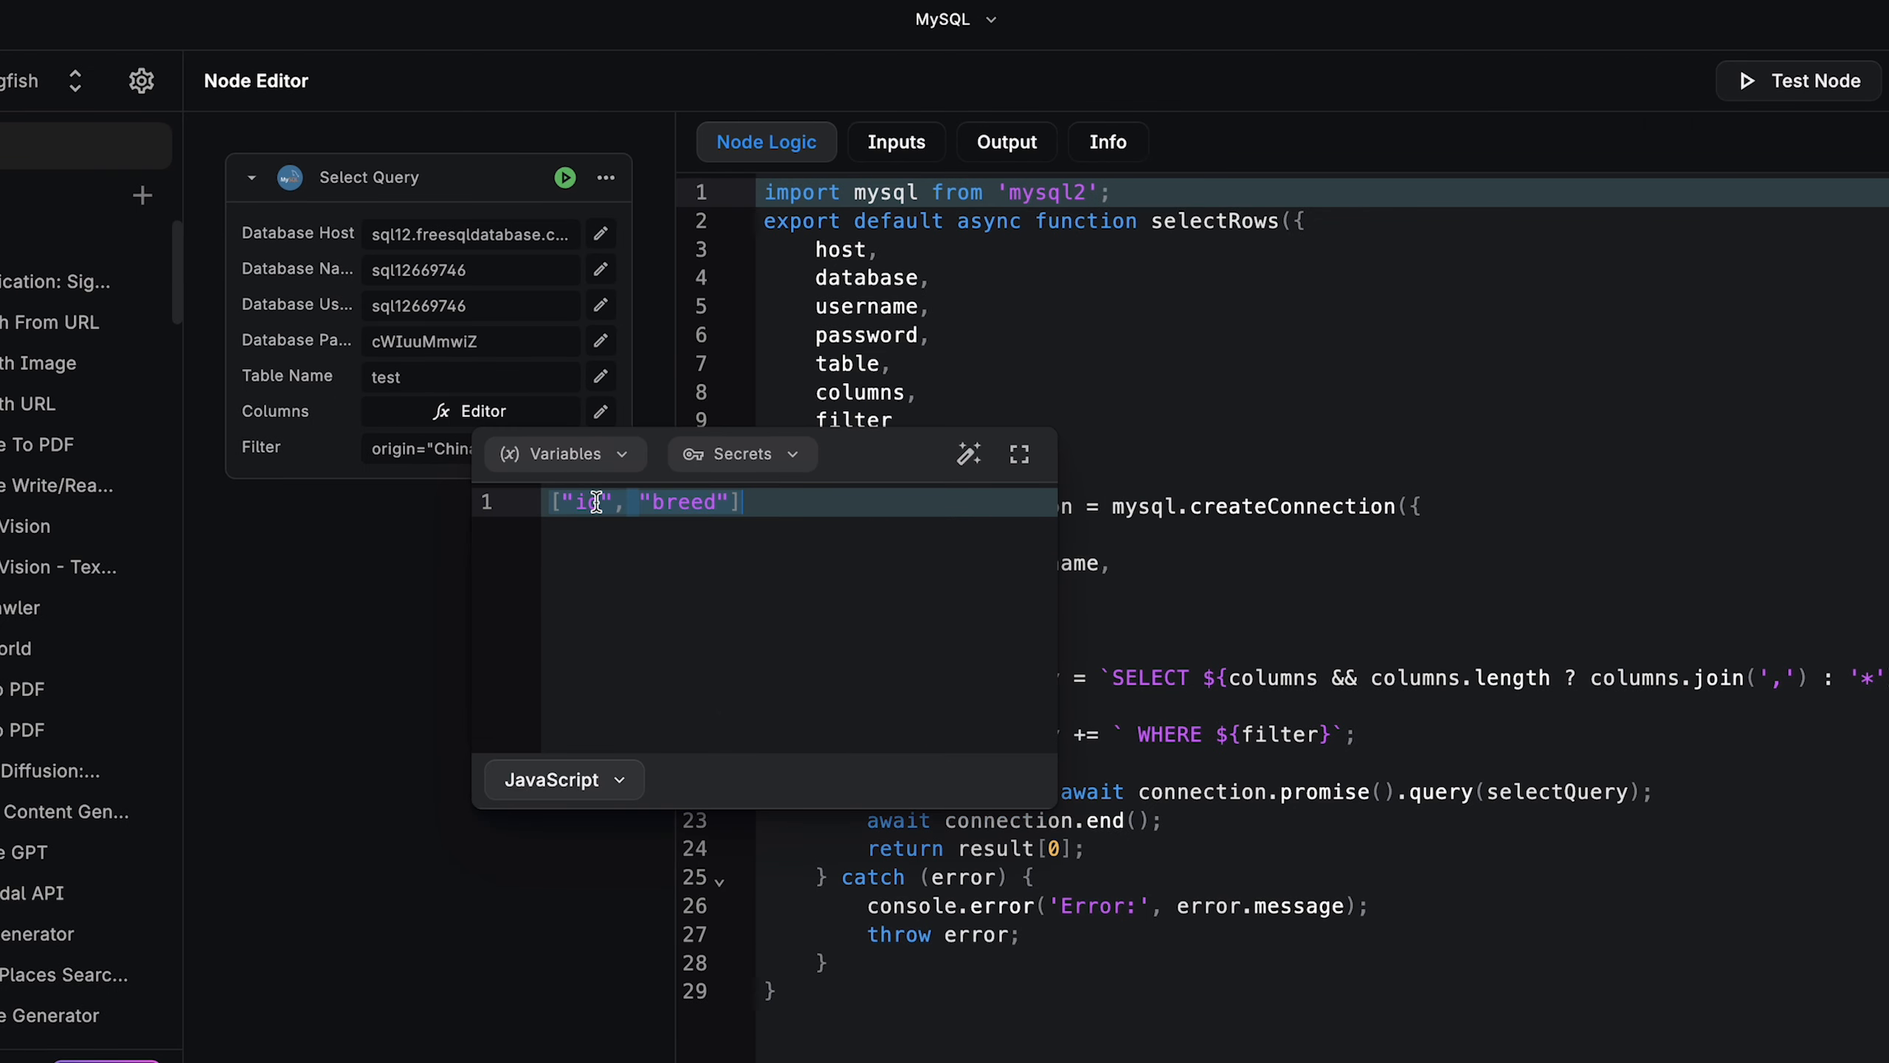
pyautogui.press('BackSpace')
pyautogui.click(443, 487)
pyautogui.click(443, 448)
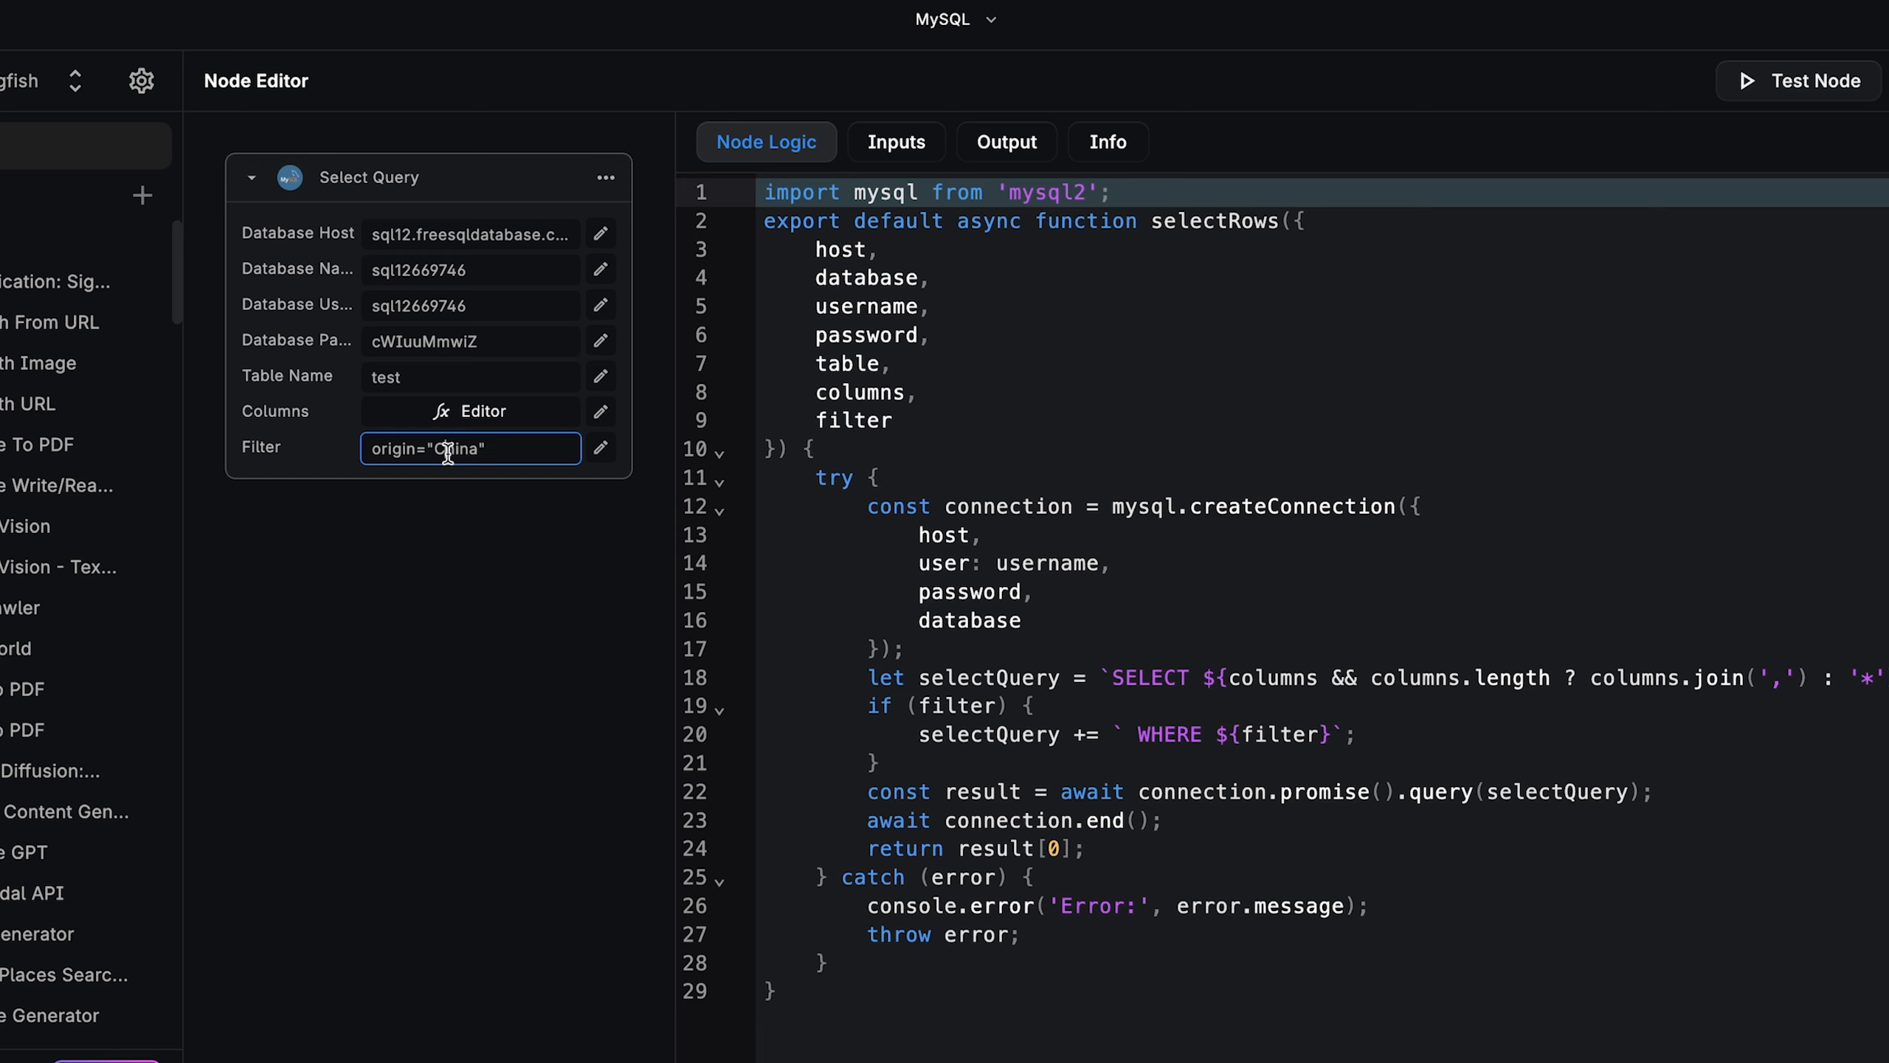
pyautogui.hotkey('ctrl', 'a')
pyautogui.press('BackSpace')
pyautogui.click(1738, 80)
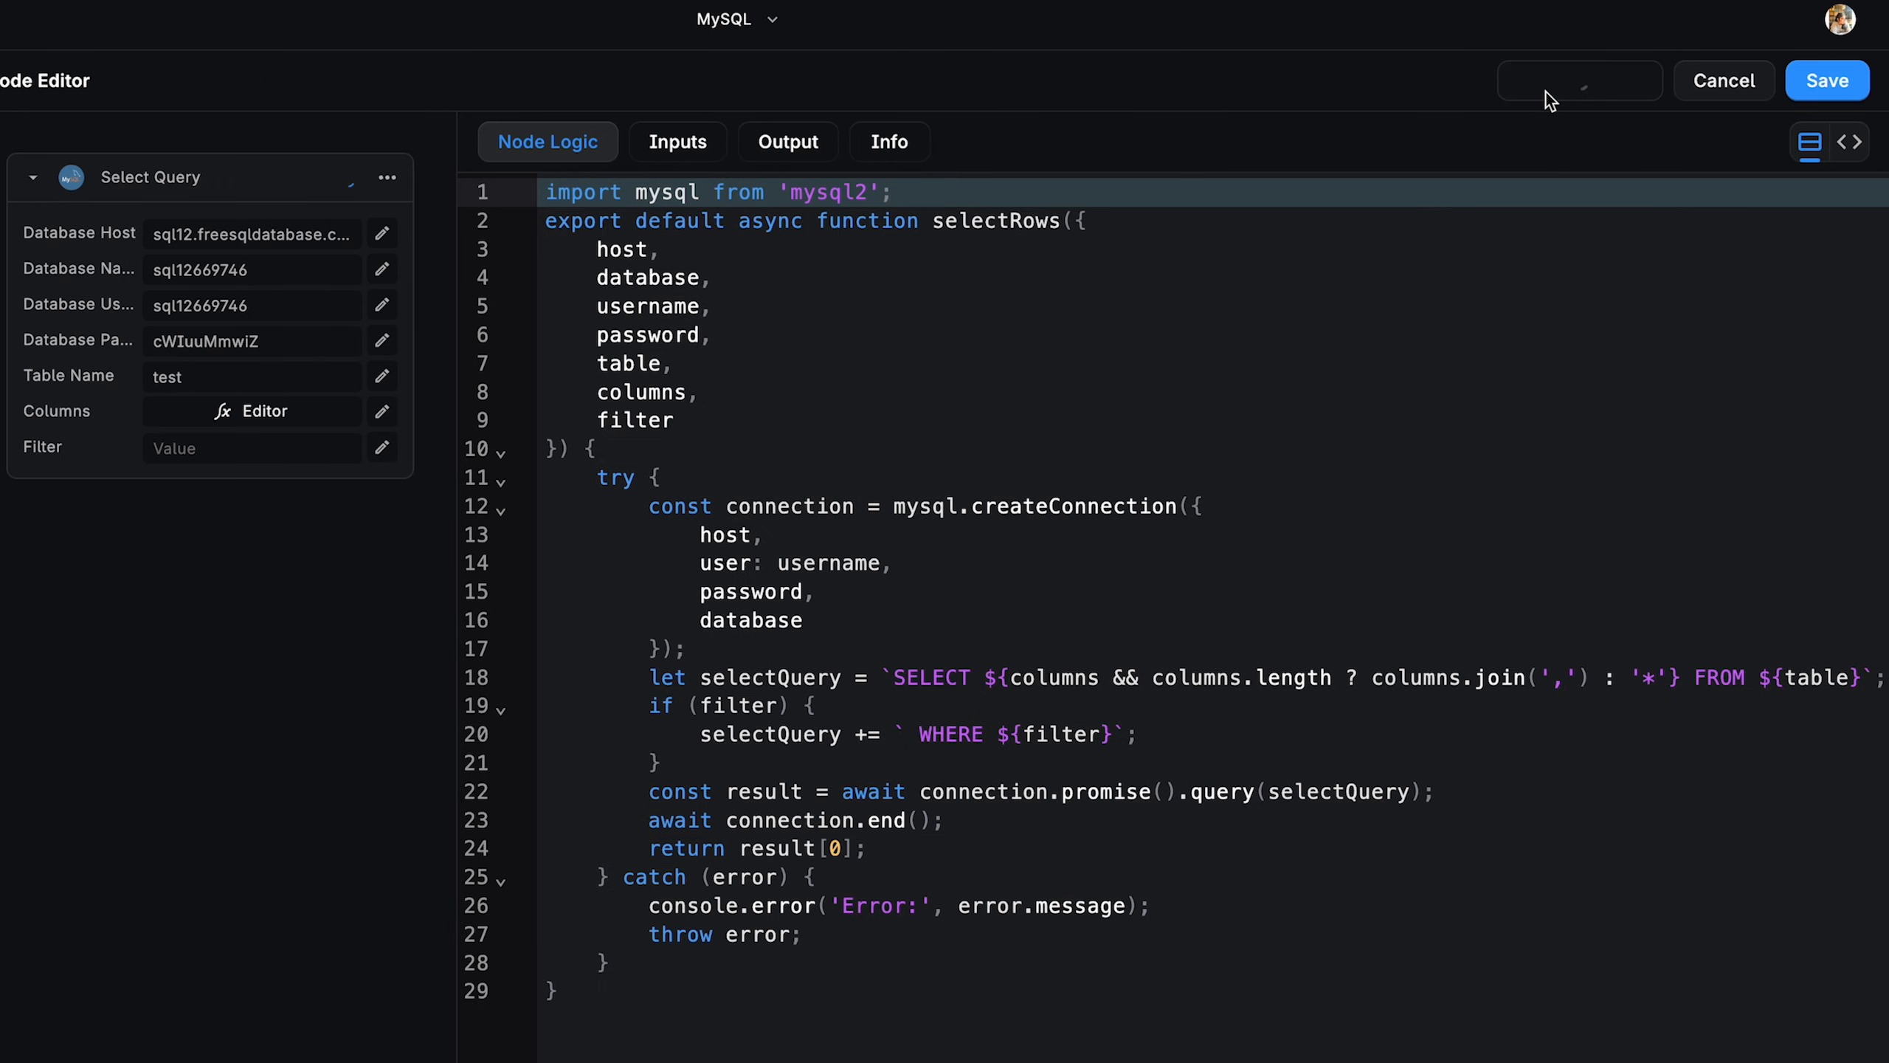